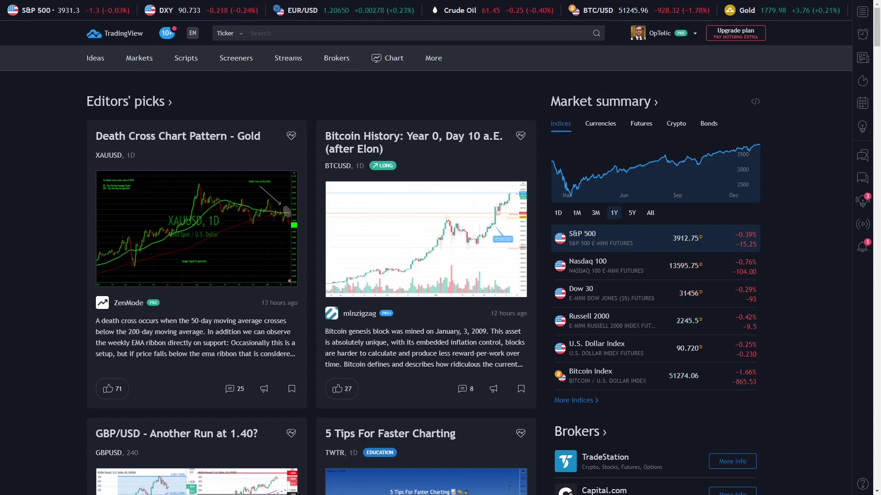
Switch the website's dark color theme off and back on.
click(695, 40)
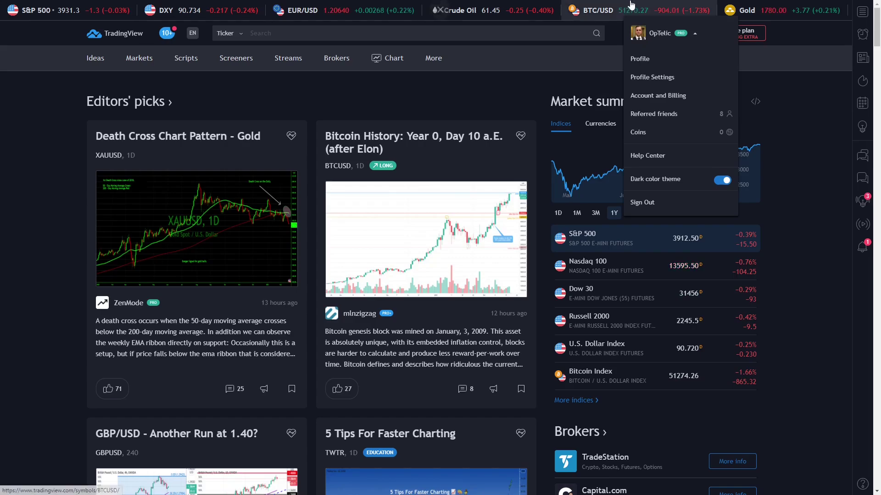
click(723, 182)
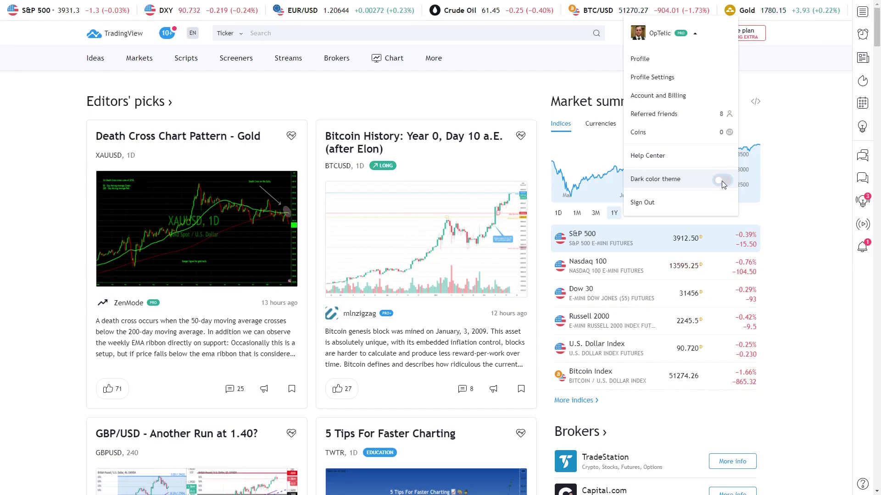
click(723, 180)
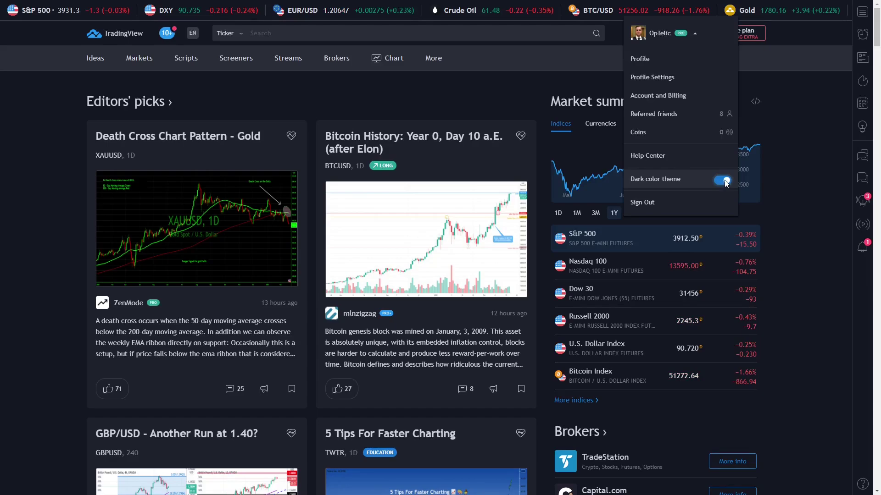
click(813, 158)
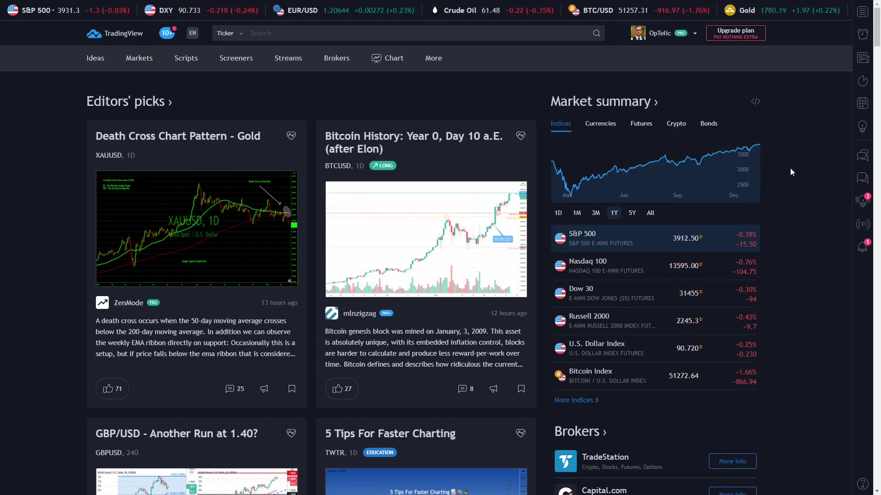
mouse_move(94, 64)
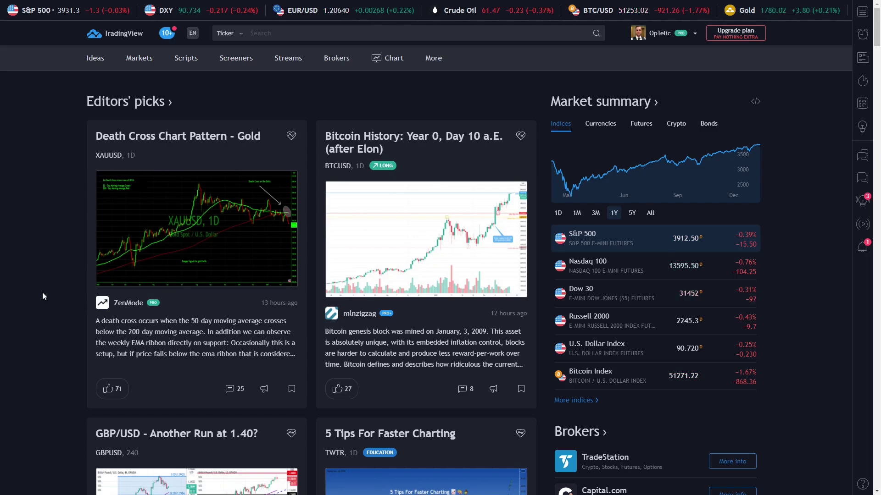
mouse_move(139, 61)
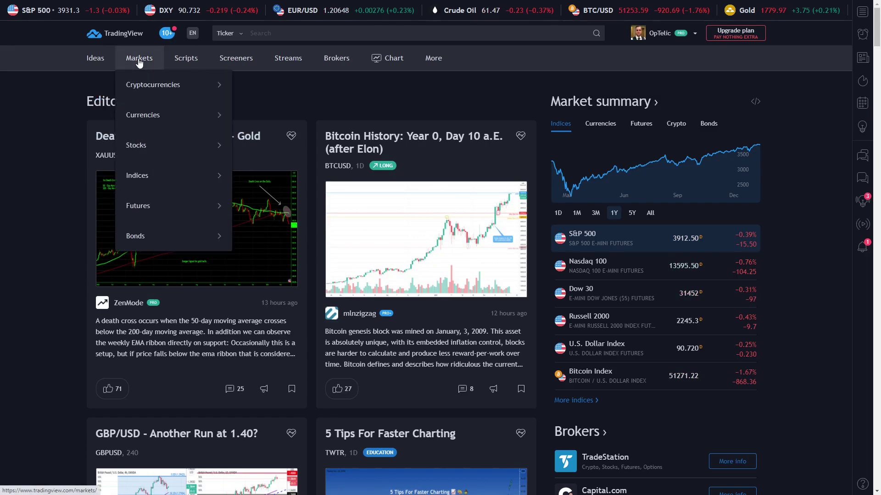
mouse_move(138, 81)
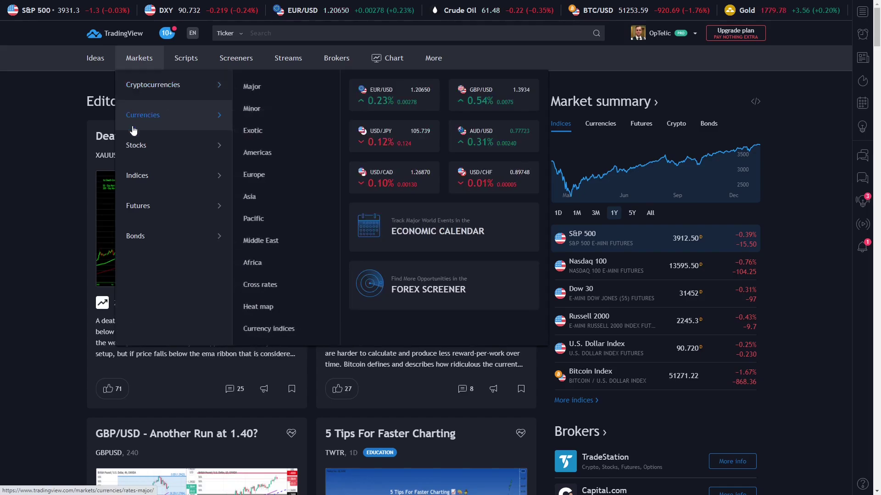
mouse_move(189, 59)
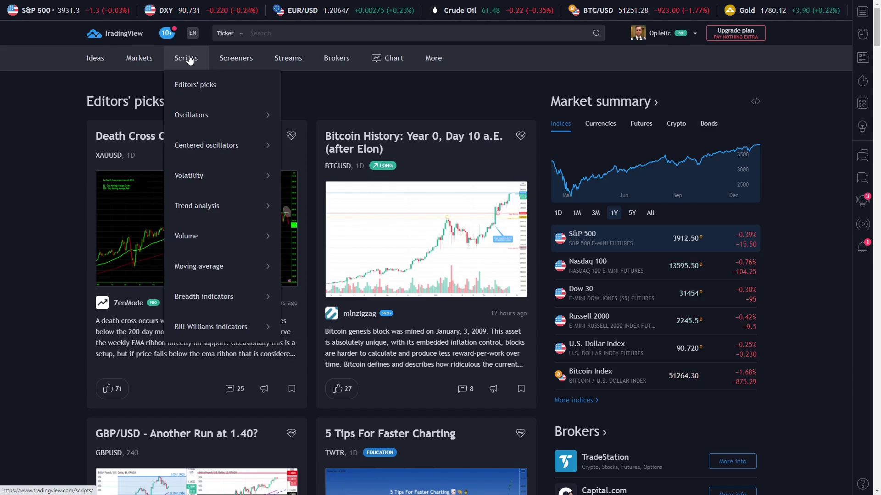
mouse_move(356, 62)
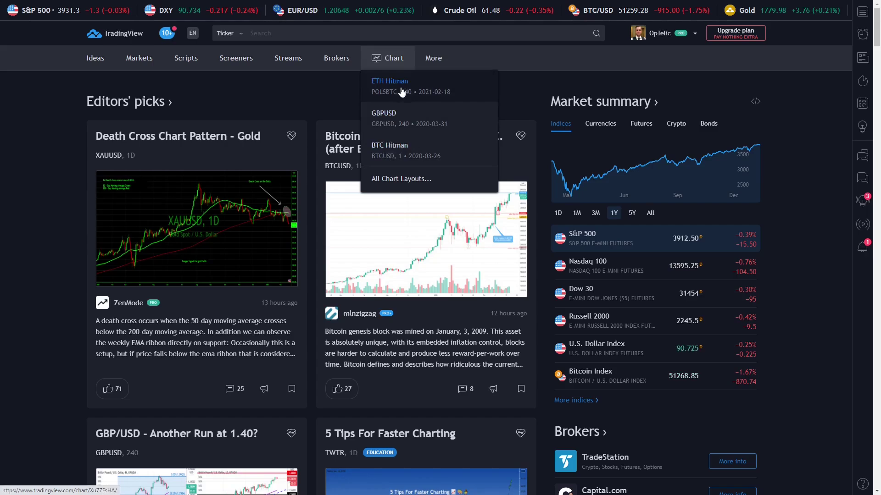
Search for ETHEREUM, choose the Binance ETHUSDT pair and open its full-featured chart.
click(276, 32)
text(ETHEREUM)
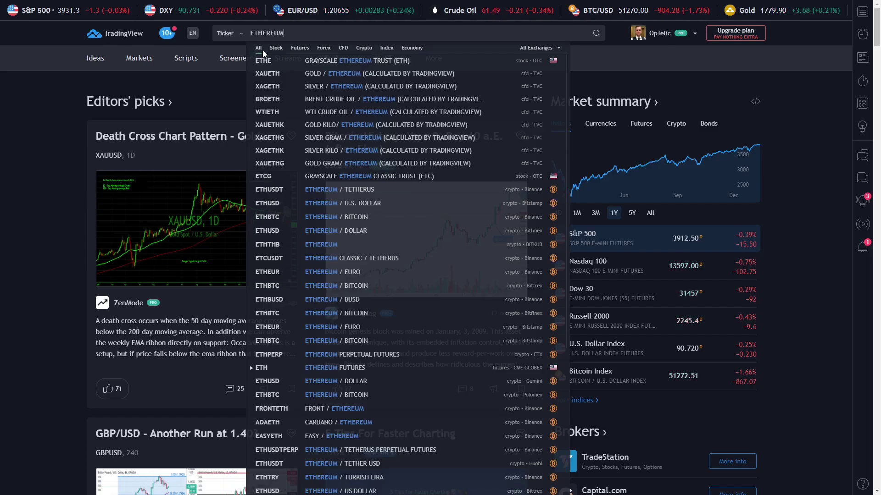
click(289, 198)
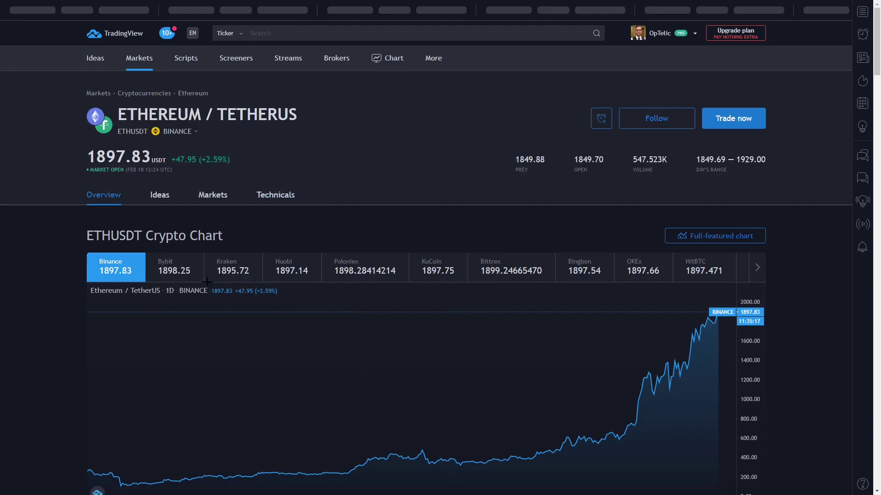
scroll(123, 277, down, 2)
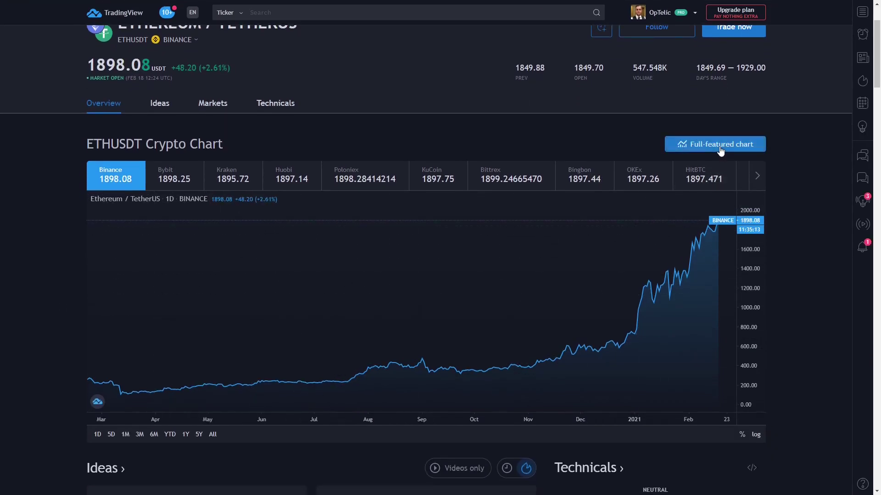
click(719, 146)
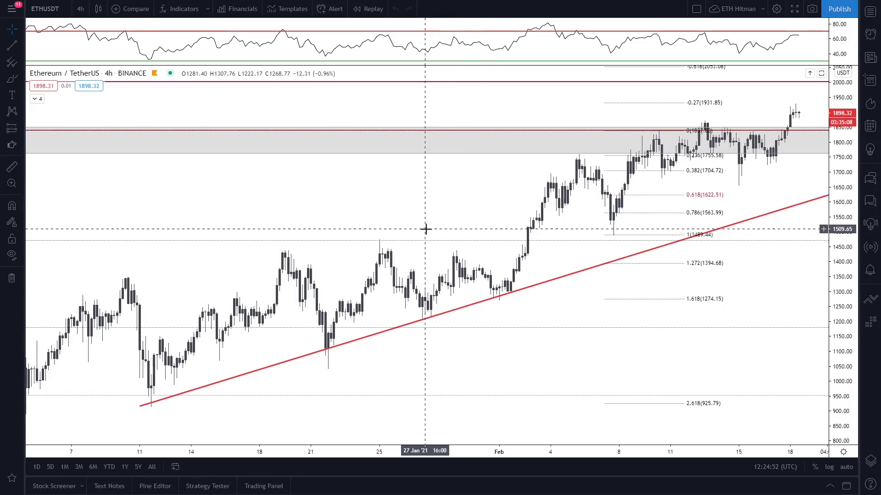
Change the chart background to solid black in the chart settings and restore it to white.
scroll(468, 289, down, 5)
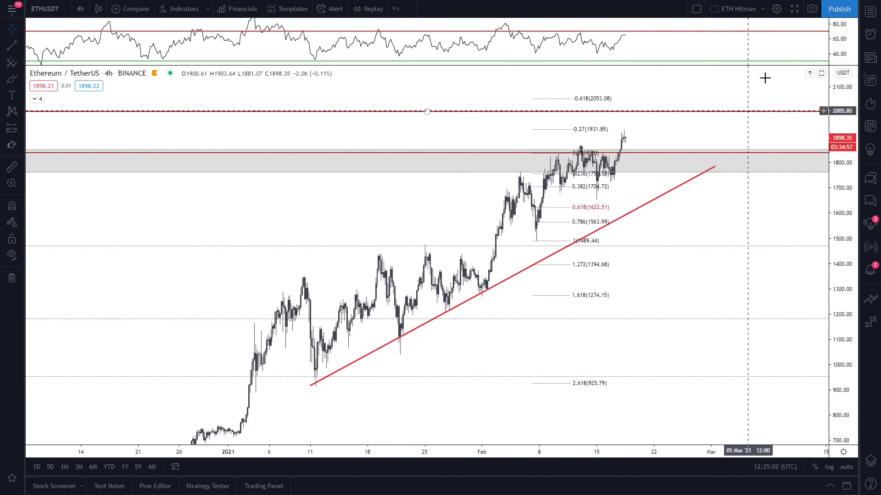
click(777, 9)
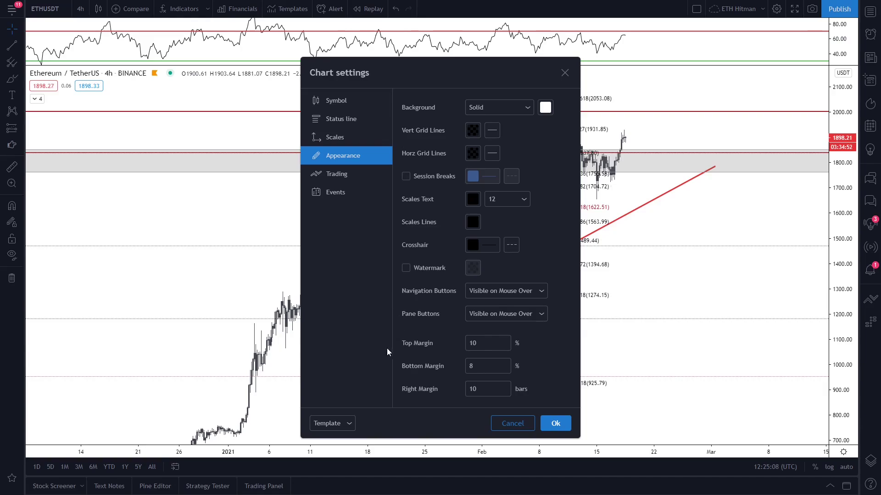
click(546, 107)
click(642, 127)
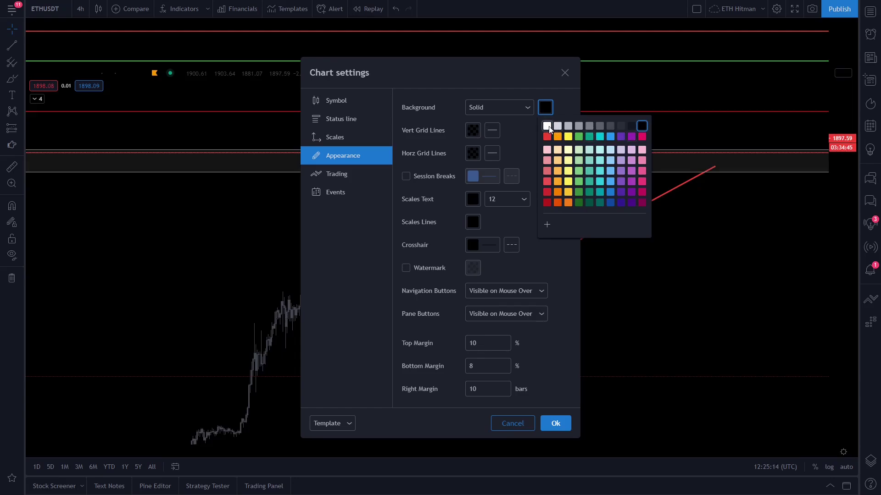
click(547, 126)
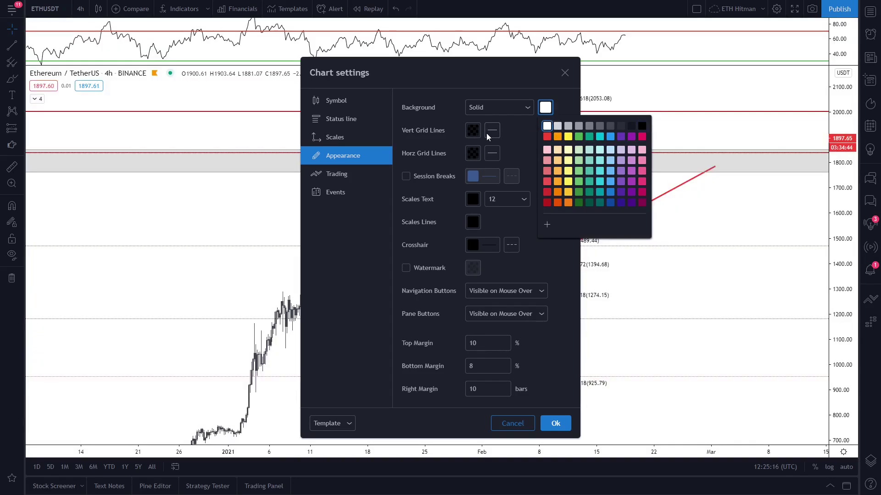
Set the vertical grid lines to black at 0% opacity.
click(472, 130)
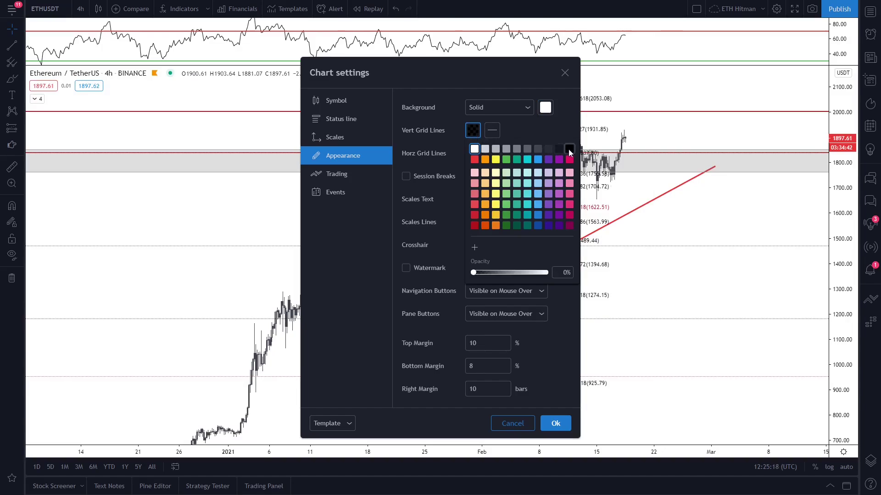
click(569, 151)
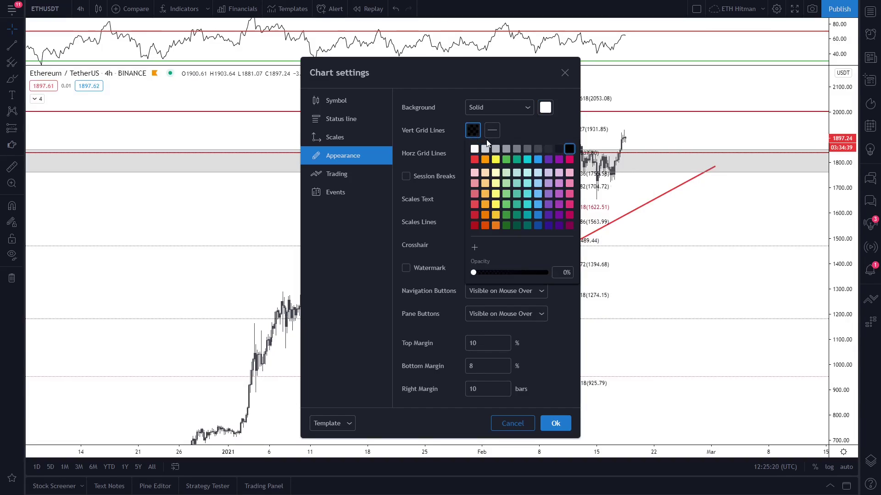
mouse_move(474, 273)
mouse_down()
mouse_move(546, 274)
mouse_move(463, 272)
mouse_up()
click(546, 123)
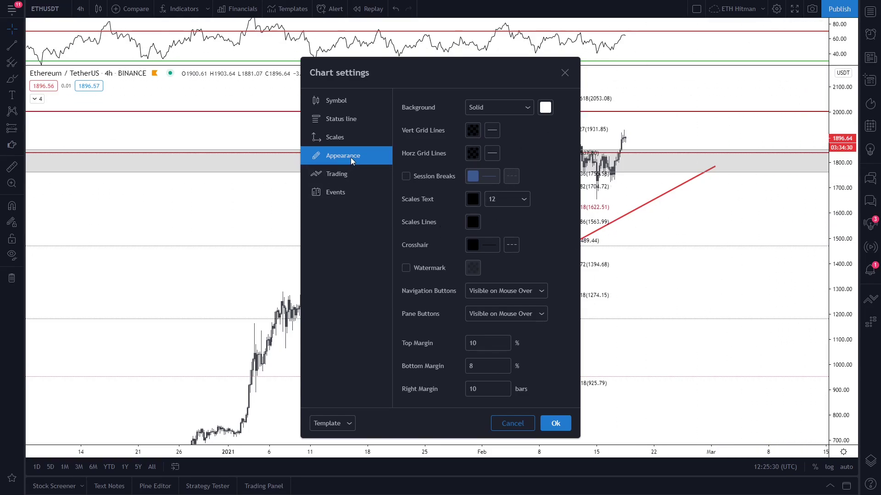
Turn the candle bodies off and on again in the chart's symbol settings.
click(345, 103)
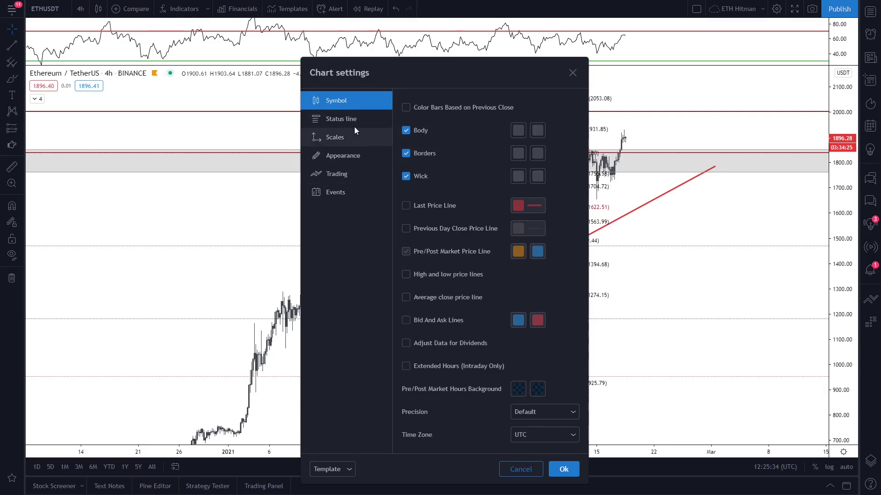
click(347, 161)
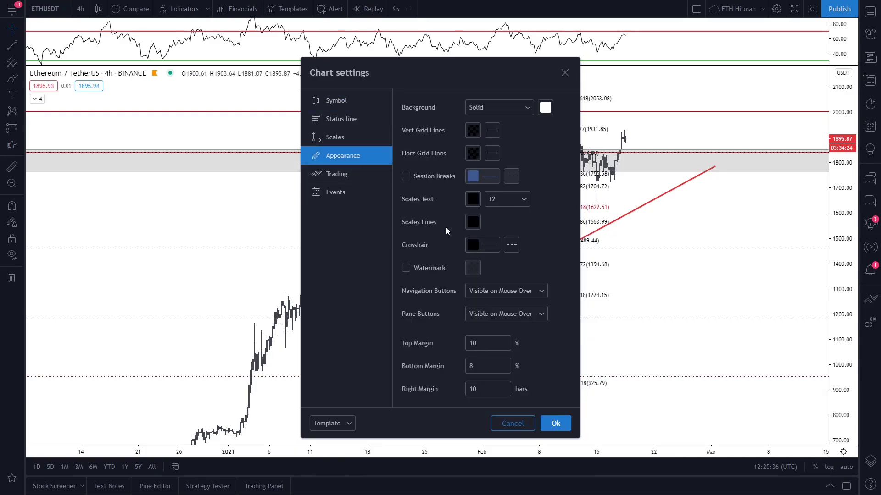
click(333, 101)
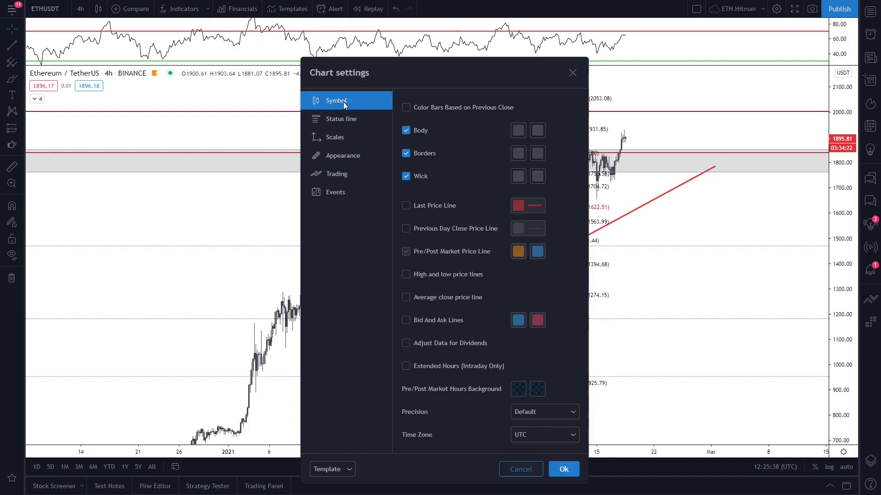
click(406, 132)
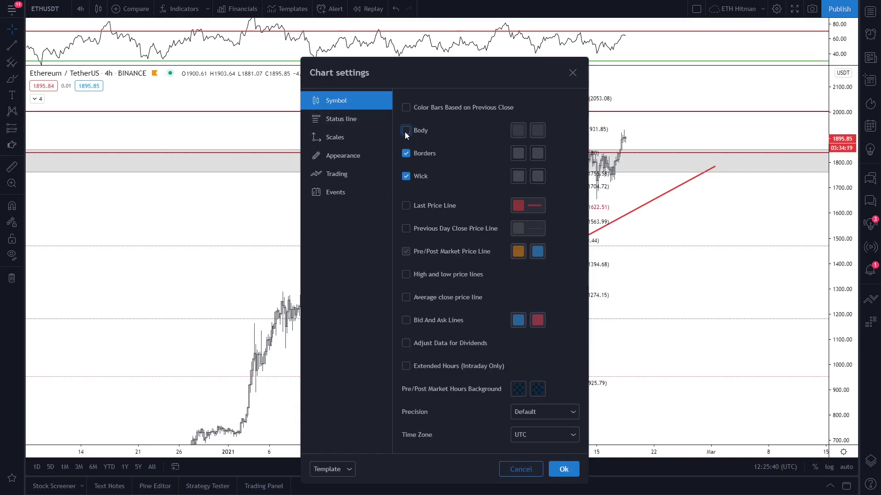
click(405, 131)
Recolor the first candle body swatch red and restore it to dark gray, with the settings dialog moved aside.
drag(505, 71, 750, 34)
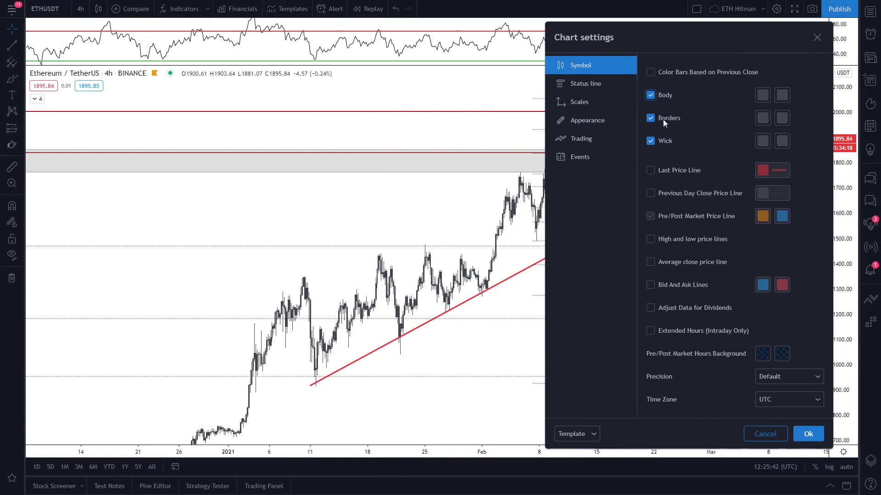
click(763, 96)
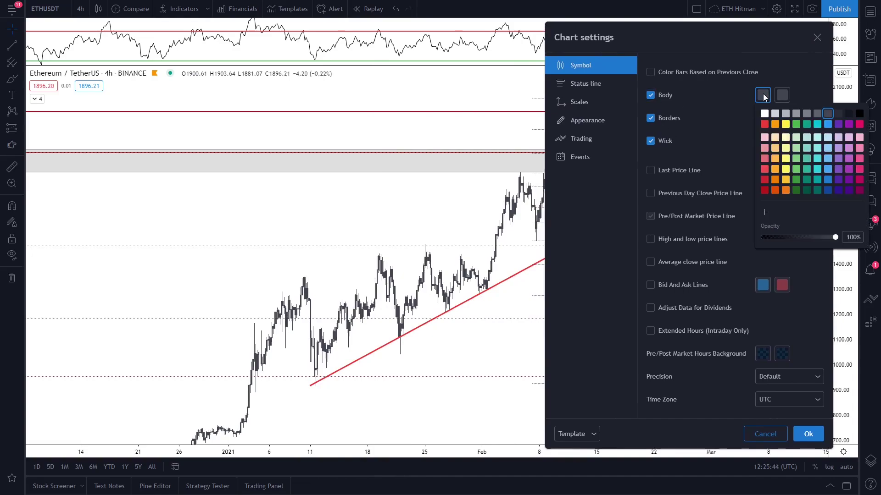
click(760, 123)
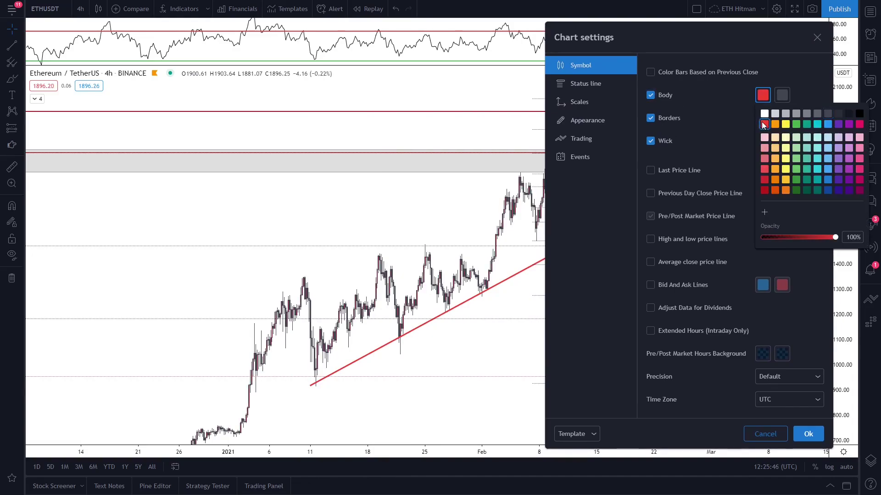
click(828, 114)
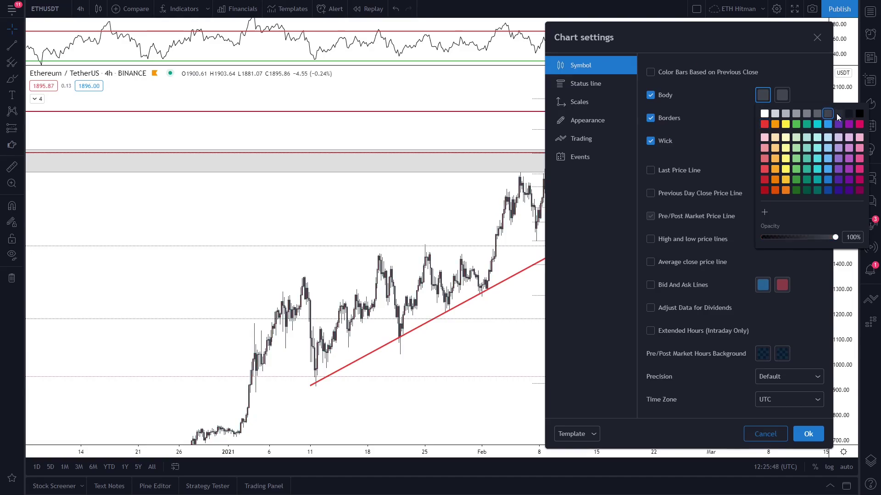
click(813, 92)
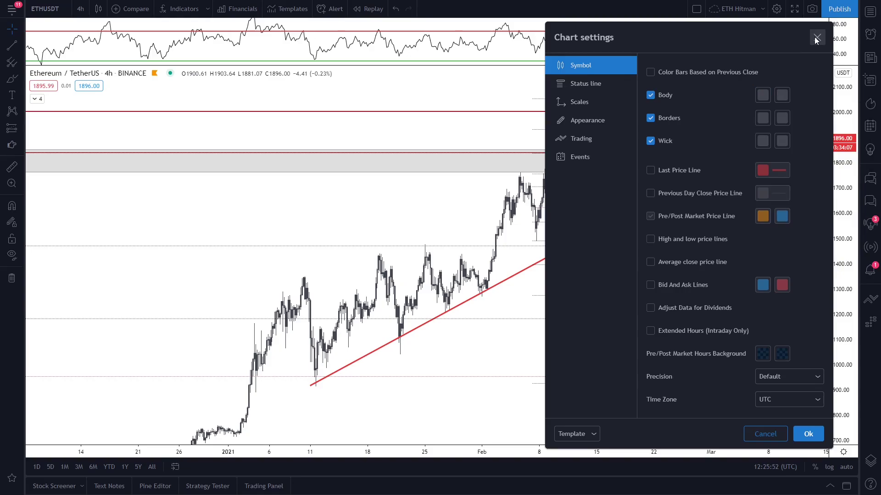
Move the chart settings dialog clear of the latest candles and accept the settings.
drag(720, 35, 346, 34)
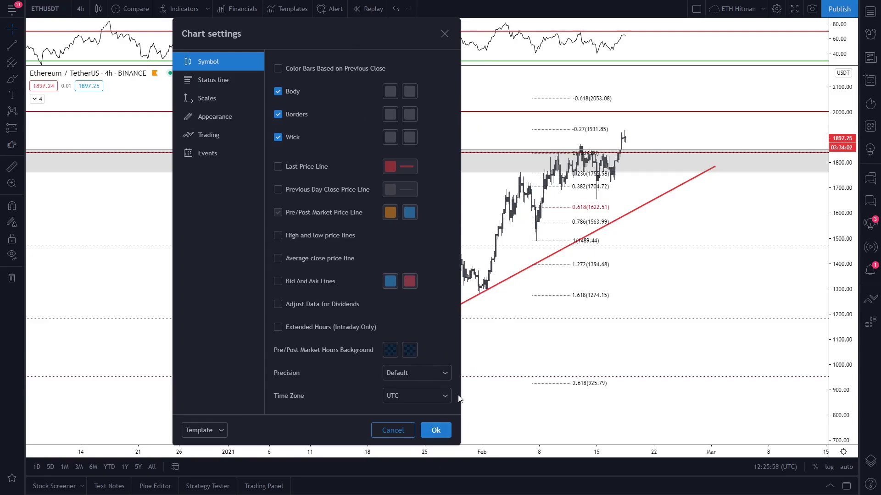
click(438, 430)
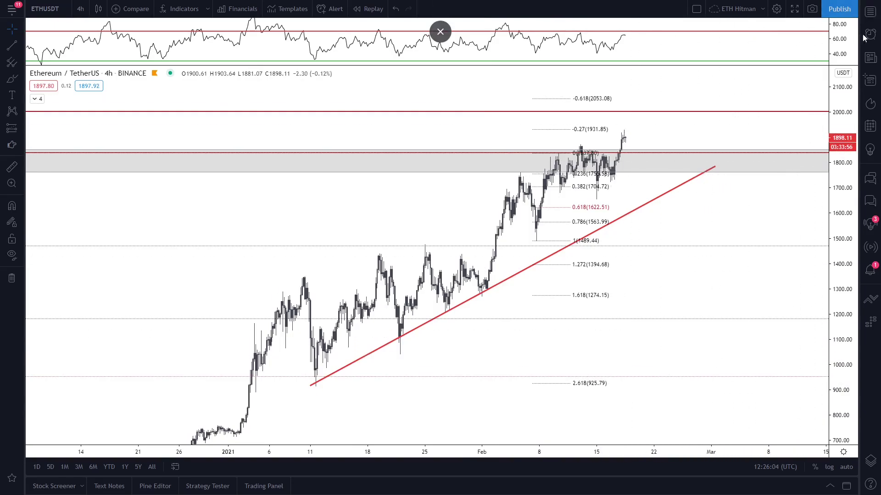
Show the watchlist and search for BITCOINUSDT as a symbol to add.
click(869, 13)
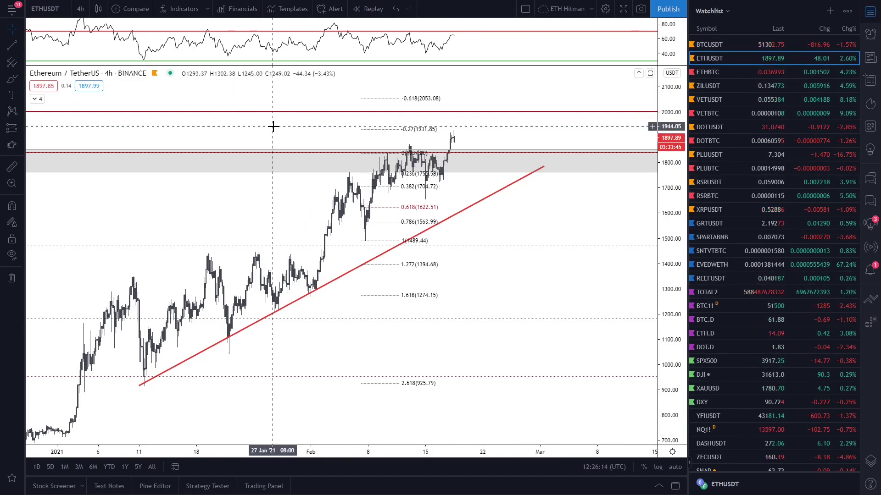
click(829, 11)
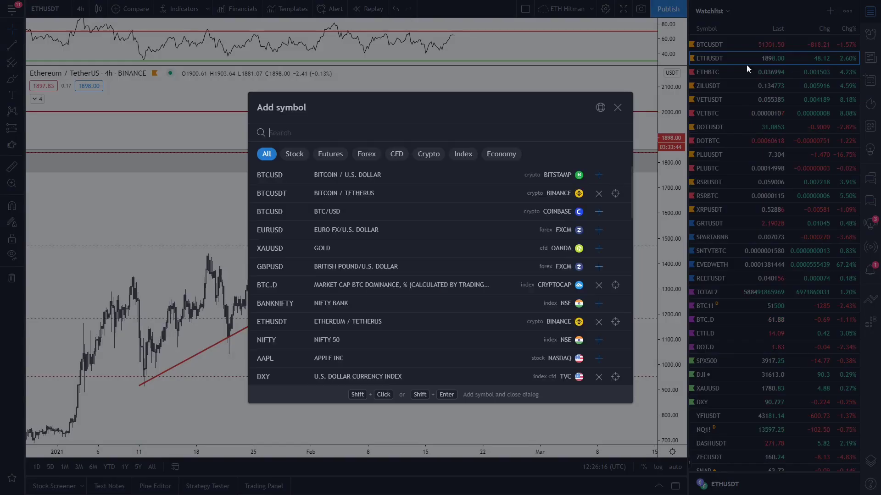
text(BITCOINUSDT)
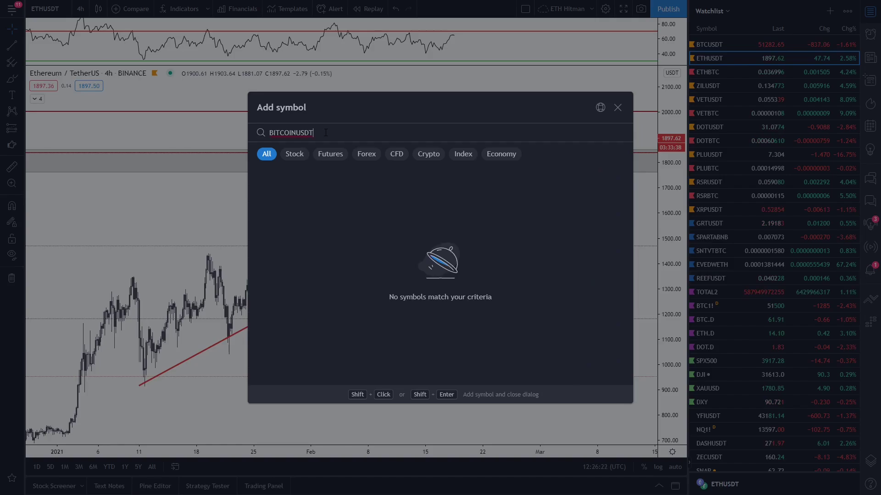
Change the symbol search to BTCUSDT and add the KuCoin Bitcoin / Tether pair to the watchlist.
key(BackSpace)
key(BackSpace)
key(BackSpace)
key(BackSpace)
key(BackSpace)
key(BackSpace)
key(BackSpace)
key(BackSpace)
key(BackSpace)
key(BackSpace)
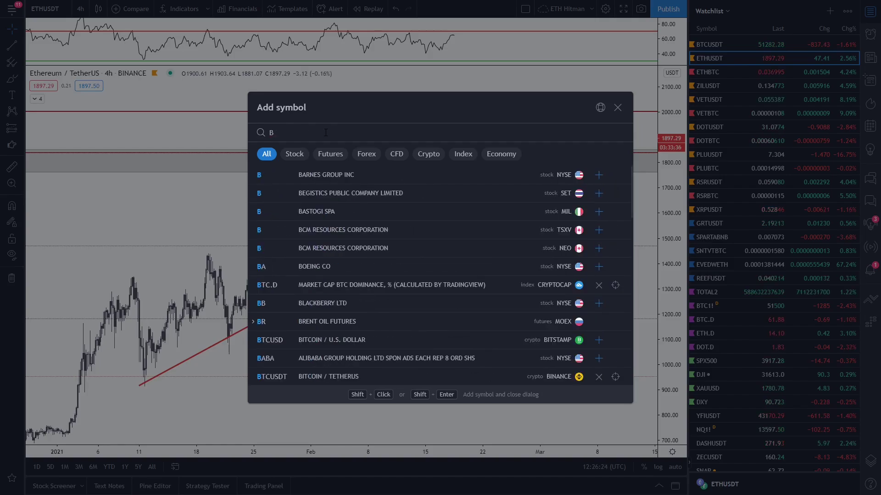
text(TCUSDT)
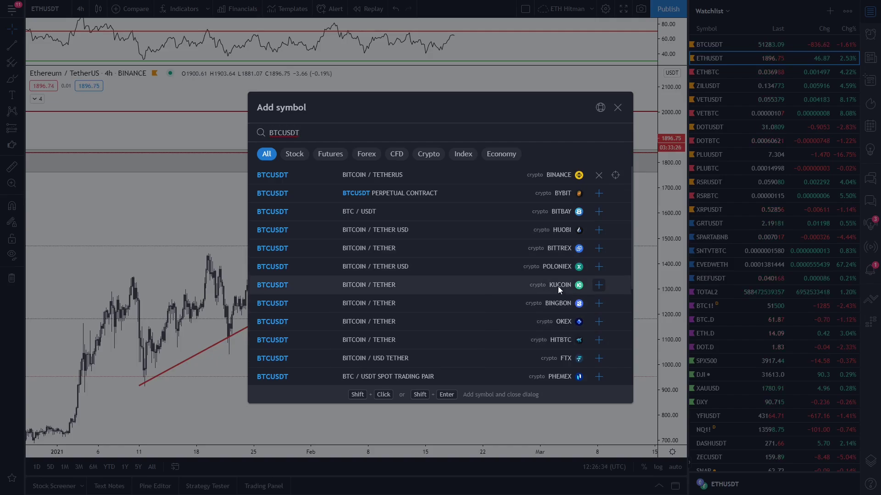
click(600, 287)
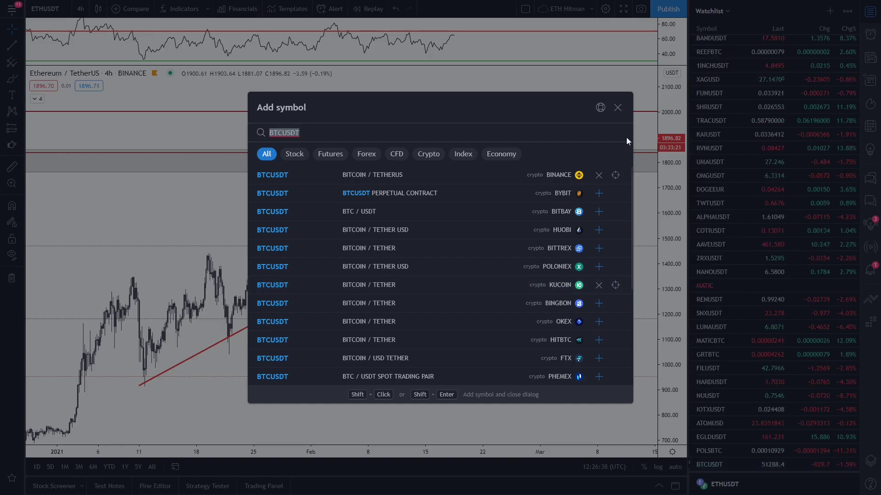
key(Escape)
View the charts of the newly added KuCoin BTCUSDT, ETHUSDT and ZILUSDT from the watchlist.
click(719, 459)
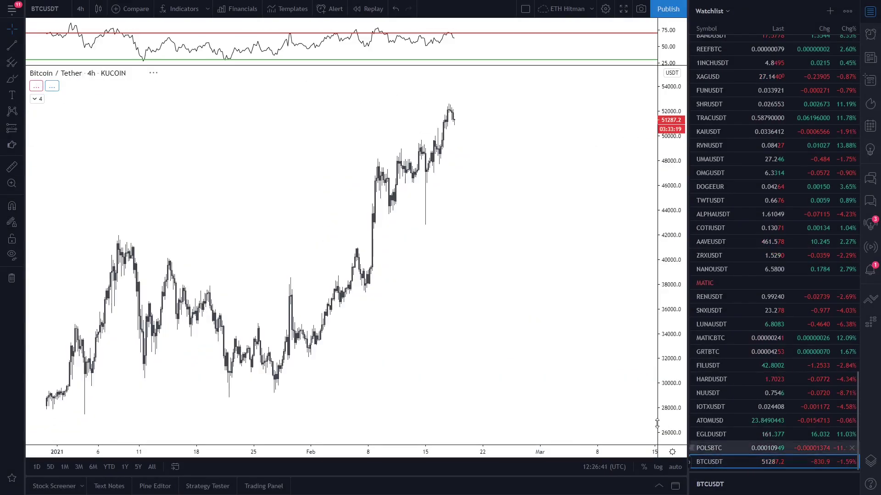
scroll(729, 343, up, 10)
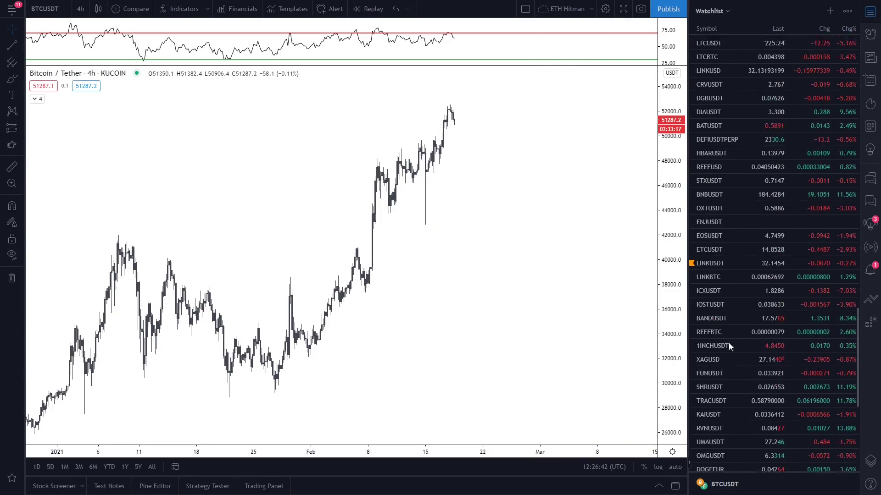
scroll(728, 337, up, 15)
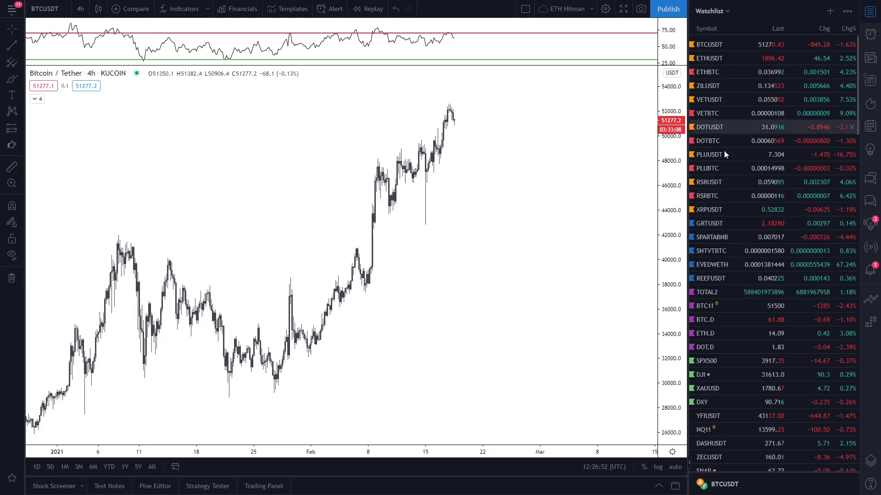
click(715, 58)
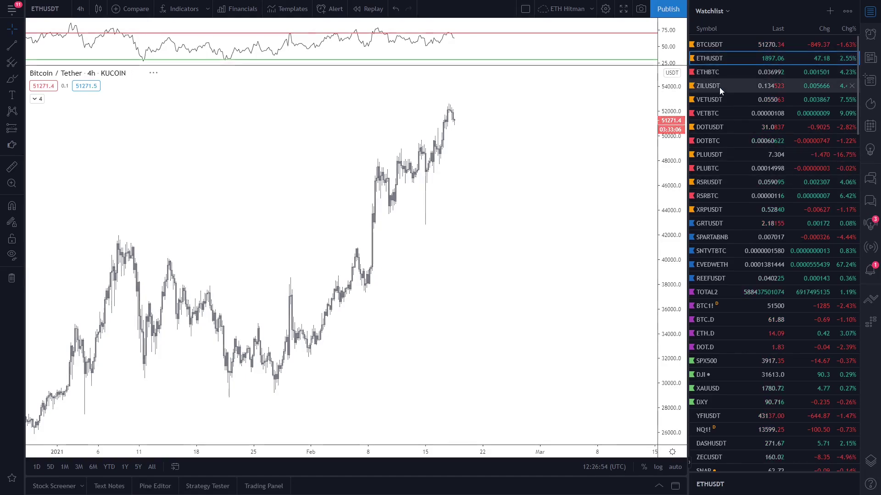
click(718, 86)
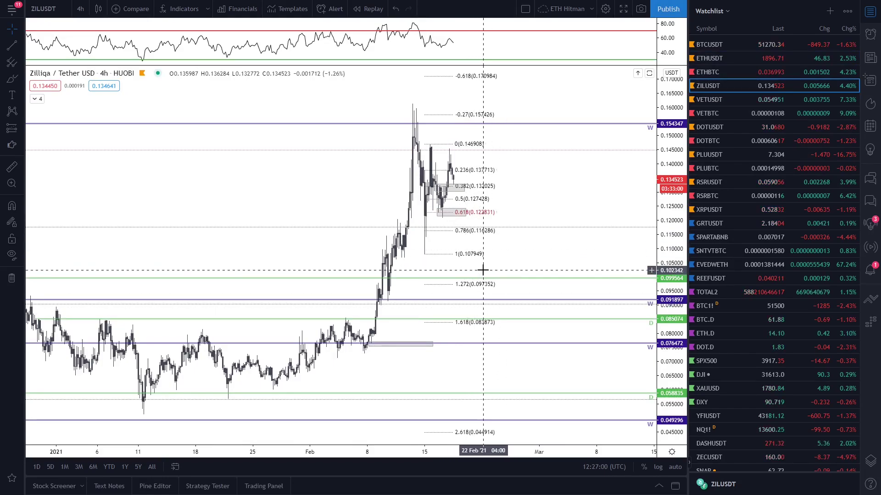
View the alerts list and the chart's option for adding an alert at a price level, without creating one.
click(871, 35)
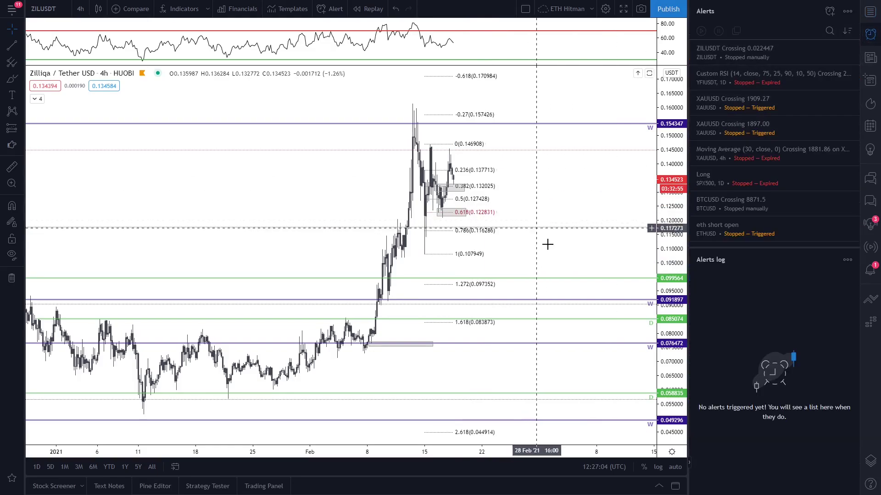
right_click(541, 173)
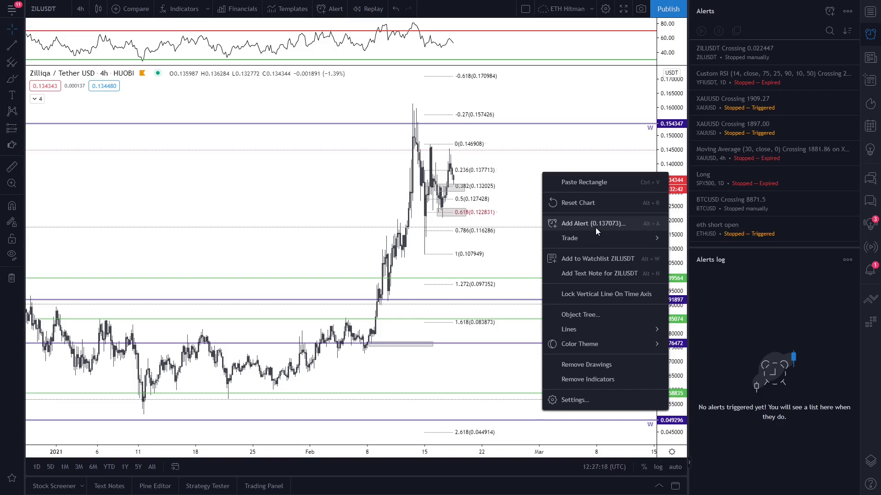
click(596, 158)
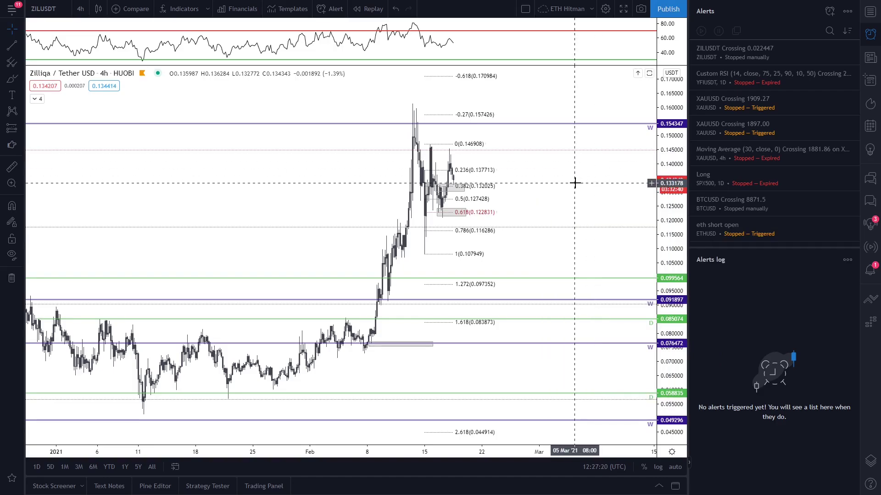
Look through the ZILUSDT headlines, the data window and the notifications, and return to the watchlist.
click(870, 58)
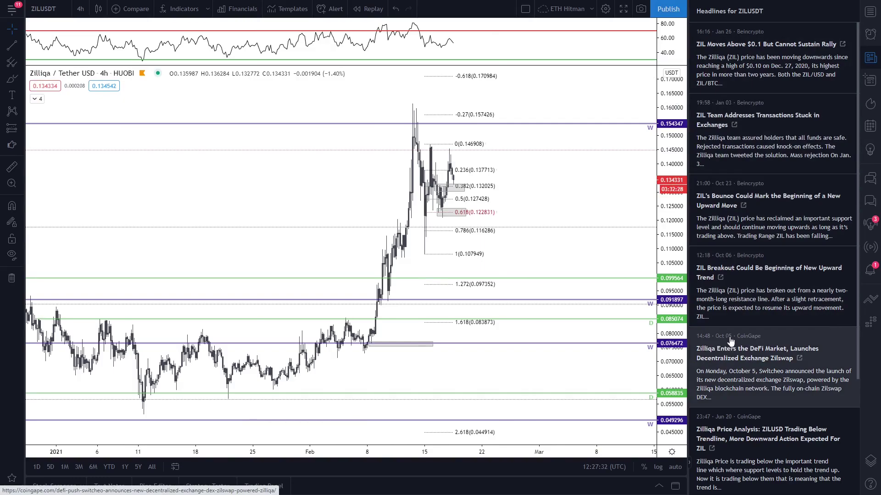
click(868, 82)
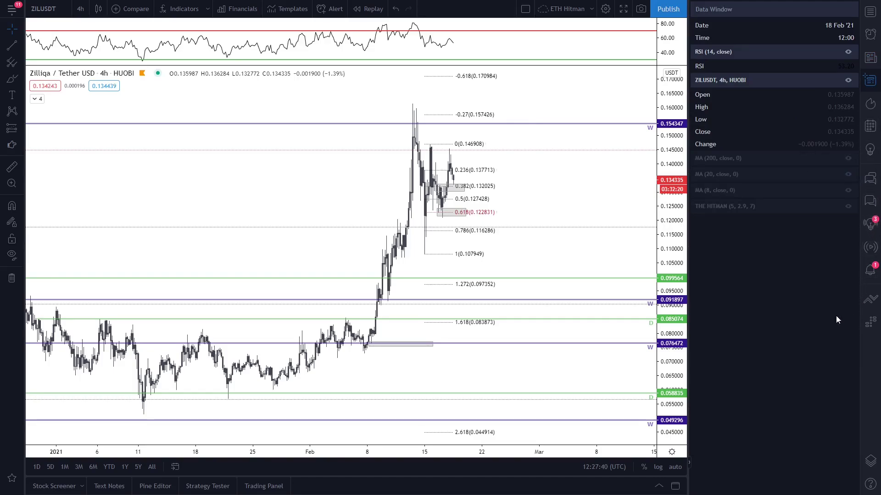
click(870, 271)
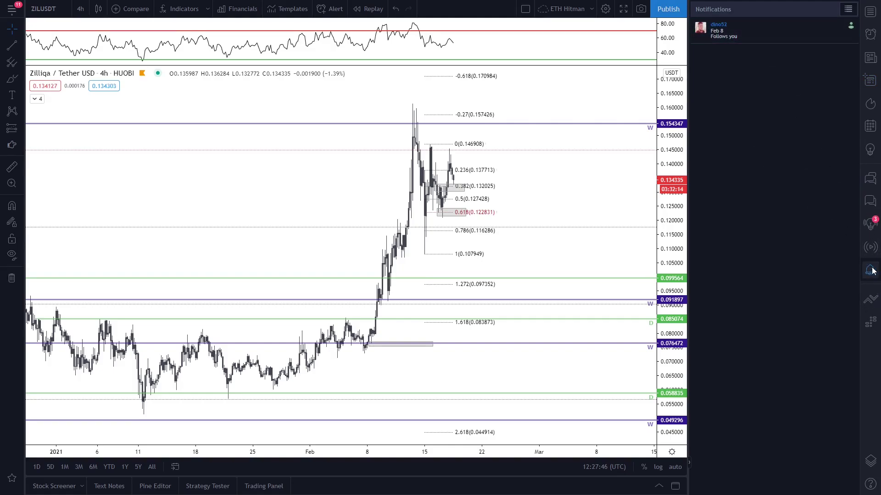
click(871, 13)
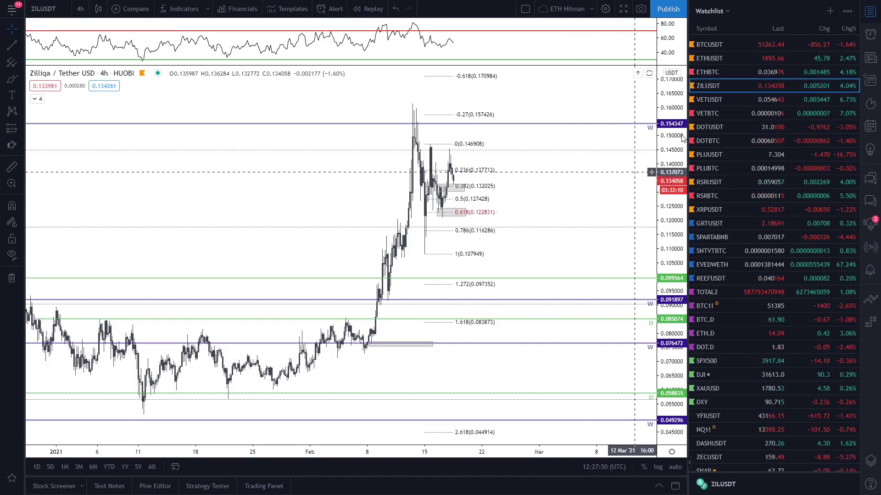
Open the KuCoin BTCUSDT chart from the end of the watchlist and hide the watchlist to widen the chart.
click(871, 13)
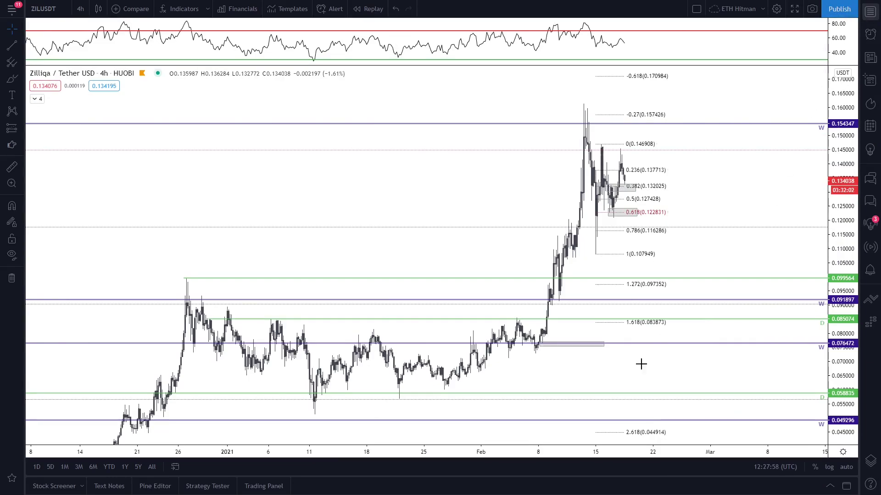
click(871, 13)
scroll(764, 358, down, 15)
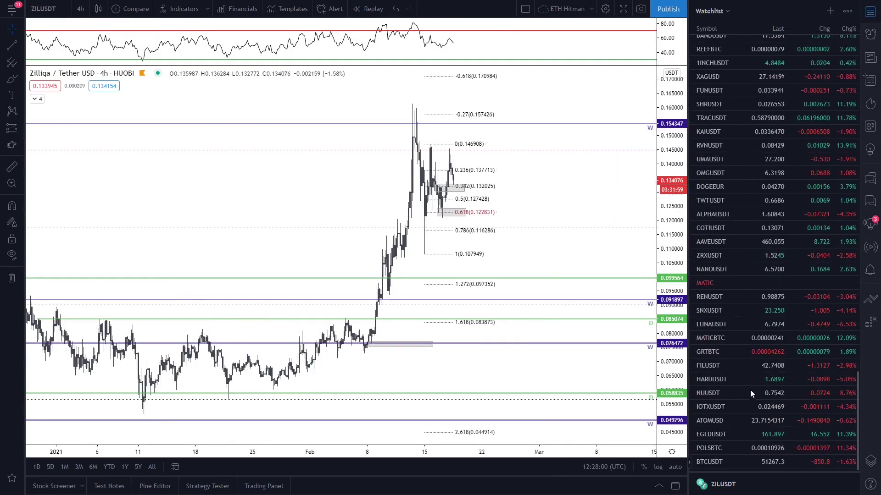
click(720, 463)
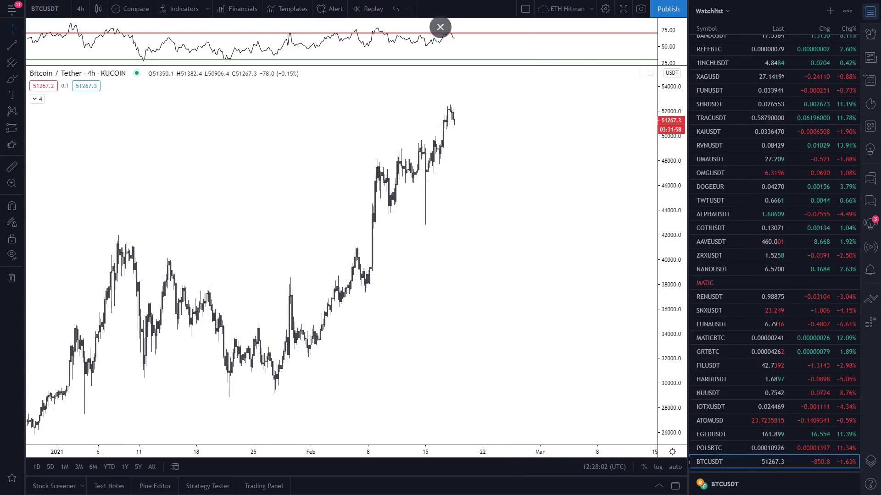
click(871, 13)
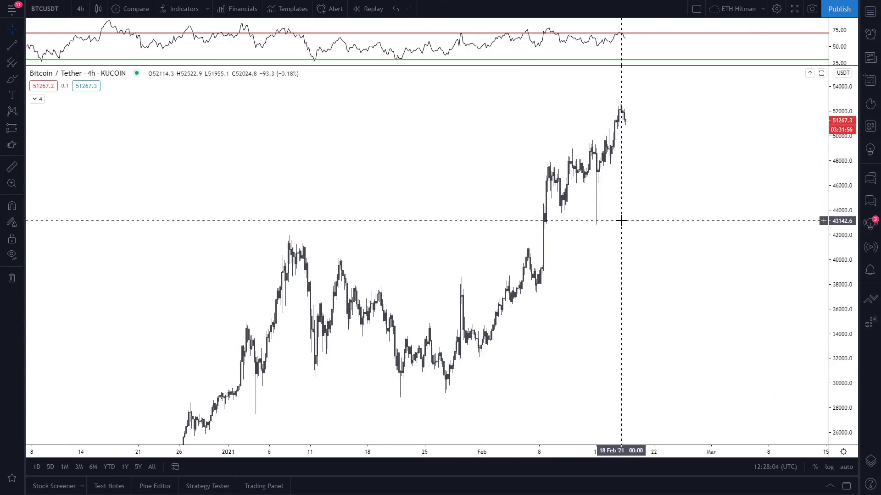
Expand the chart's indicator legend and turn the MA 8 and MA 20 moving averages on and off again.
click(37, 100)
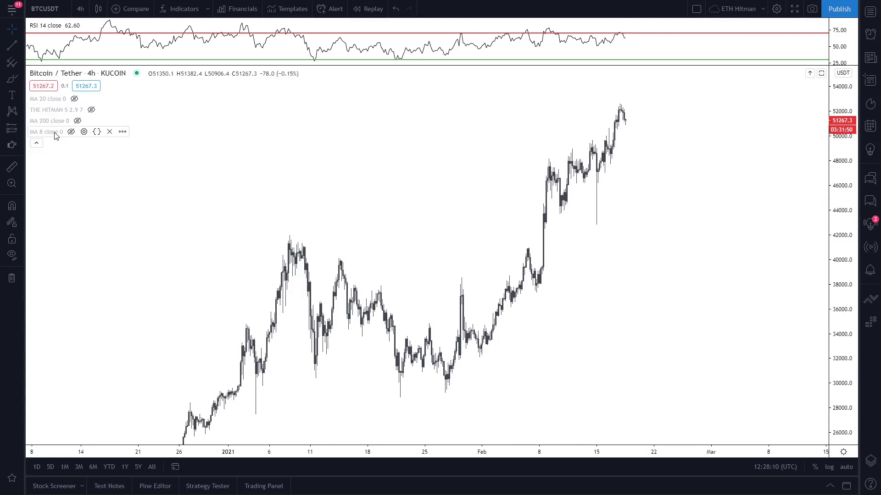
click(71, 131)
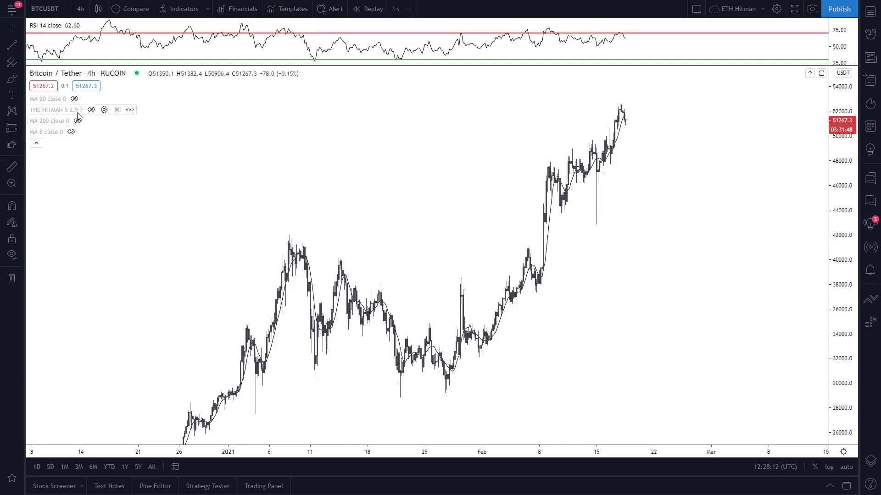
click(74, 99)
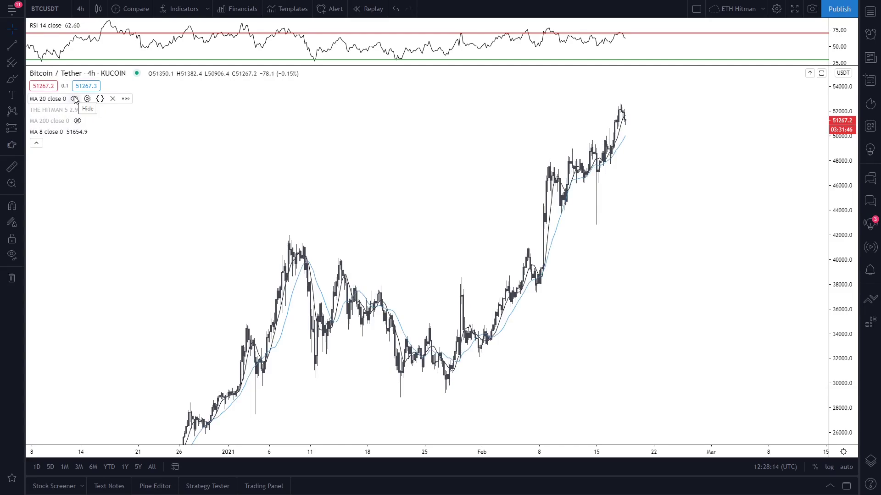
click(74, 99)
click(71, 132)
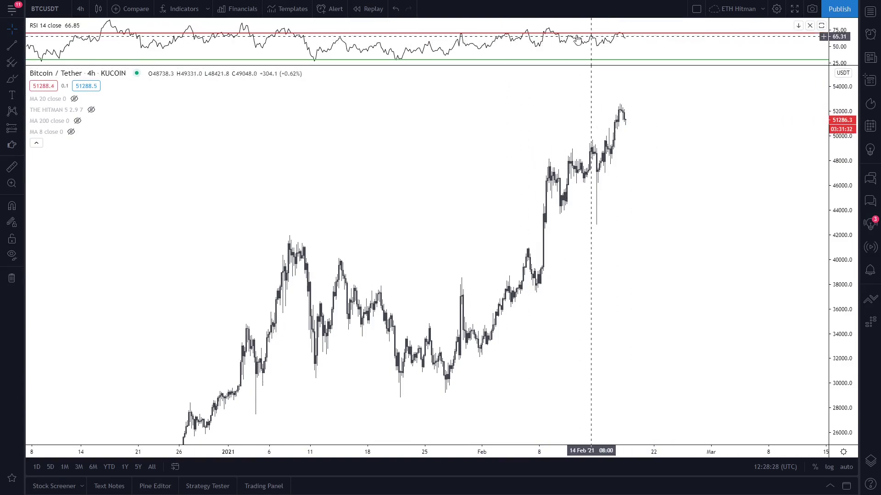
Search the indicators and strategies for RSI and close the search without adding one.
click(187, 10)
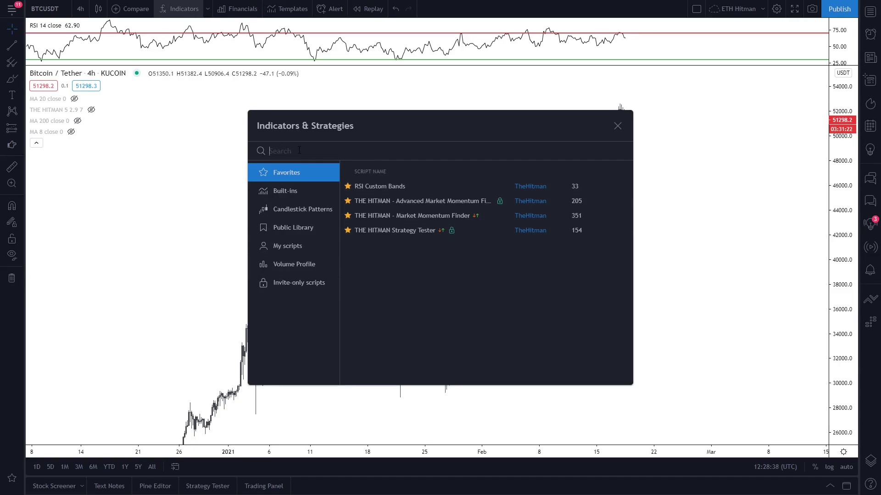
text(RSI)
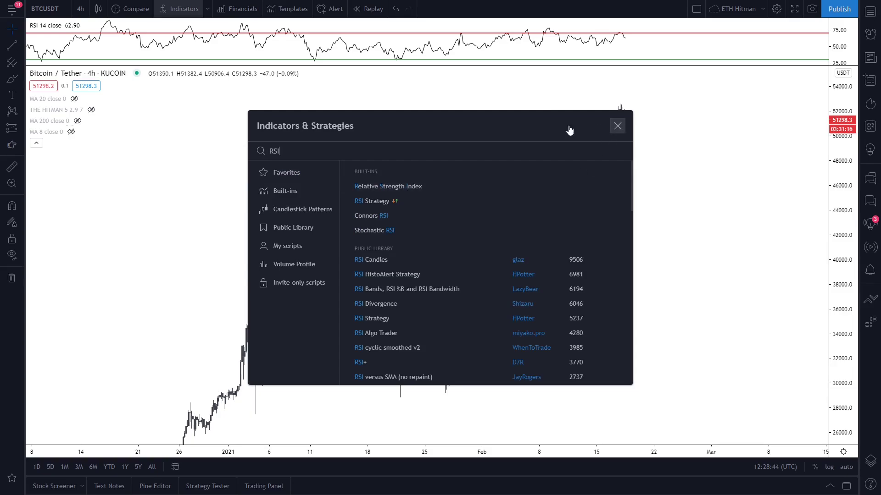
click(618, 126)
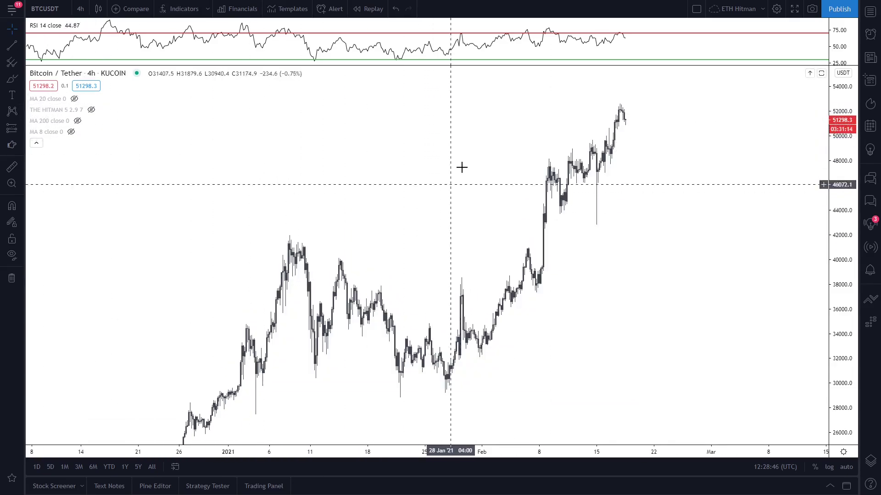
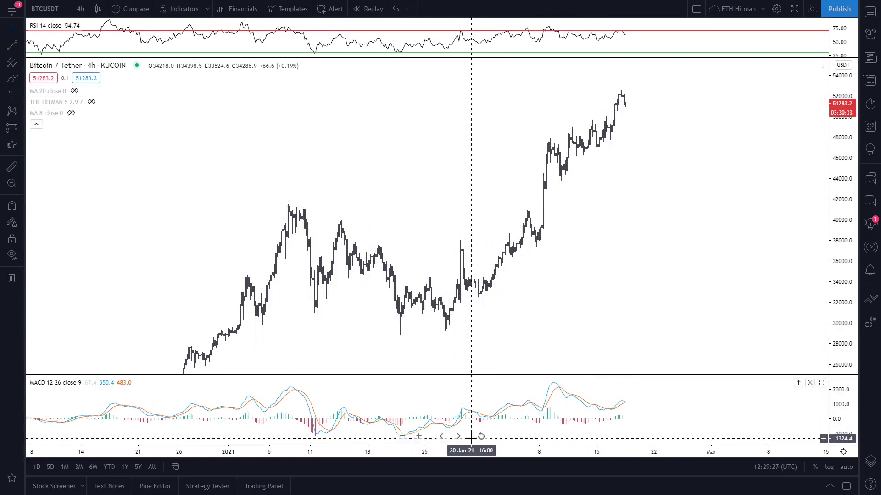
Set the MACD histogram's Color 0 and Color 1 to black in the indicator's style settings.
scroll(535, 403, up, 4)
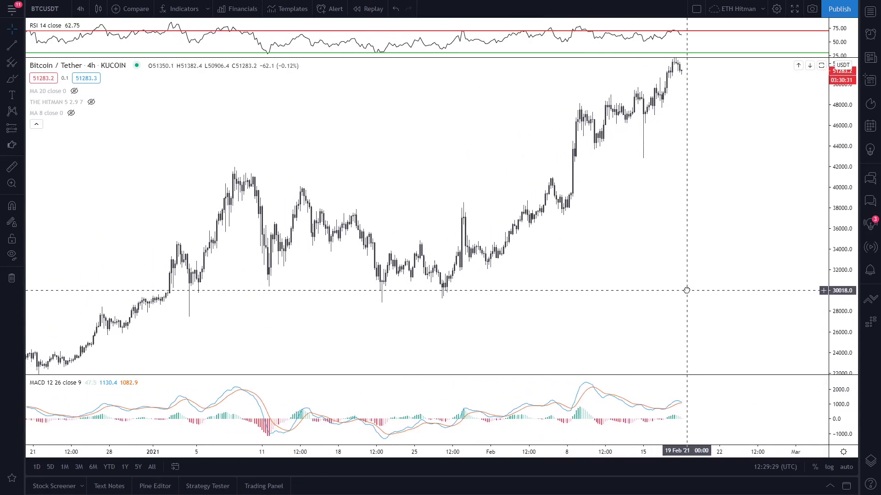
double_click(579, 406)
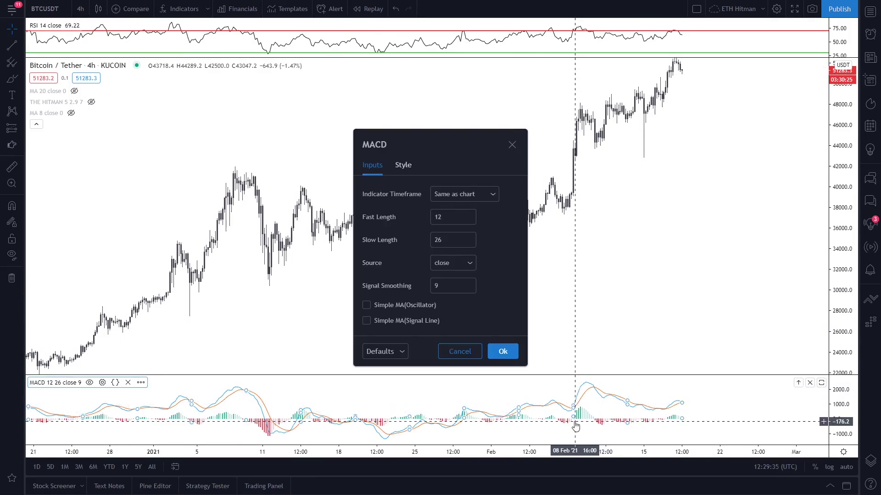
click(399, 166)
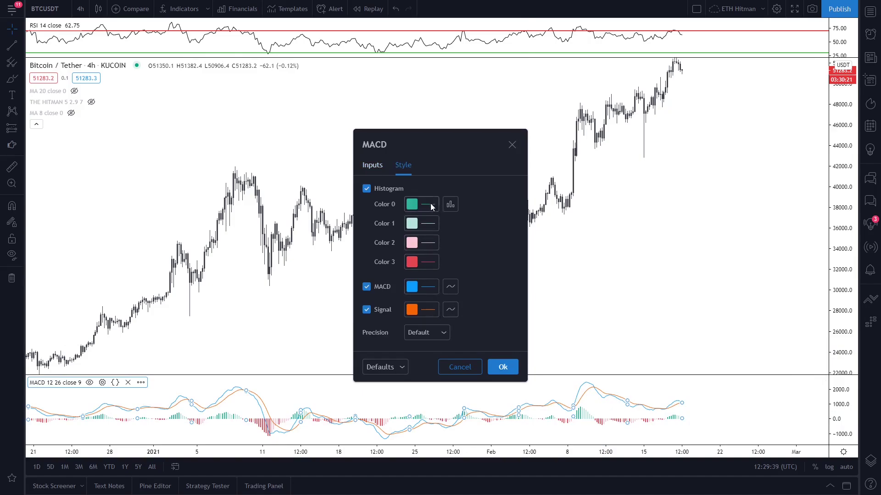
click(450, 204)
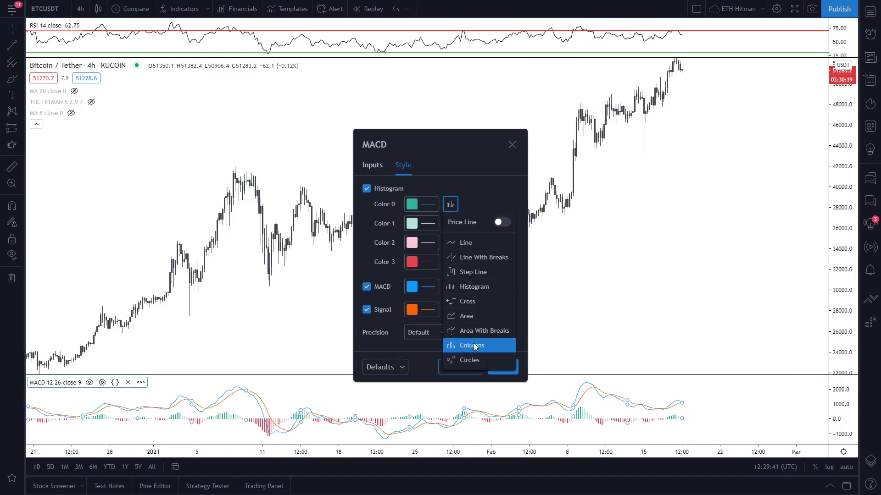
click(478, 202)
click(417, 204)
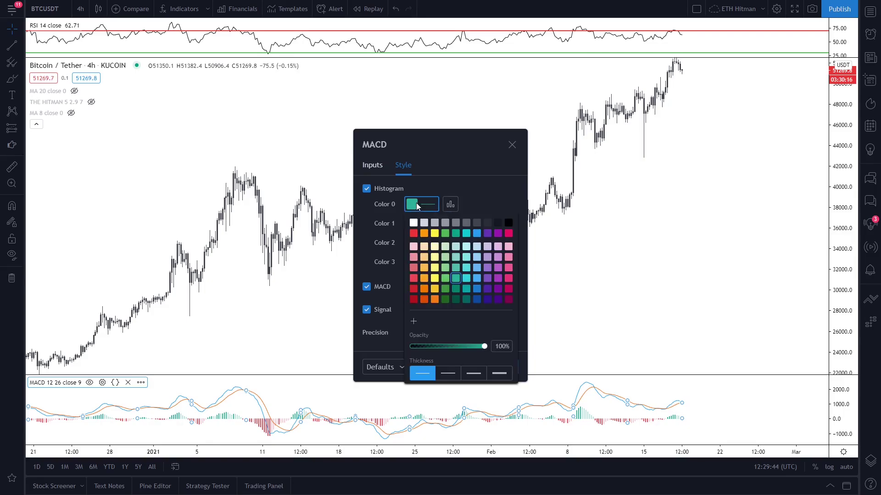
click(509, 224)
click(483, 194)
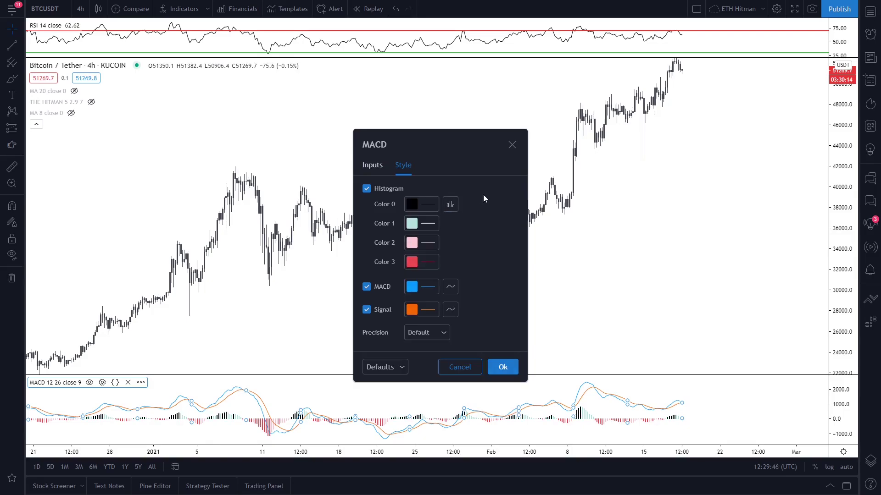
click(412, 224)
click(509, 242)
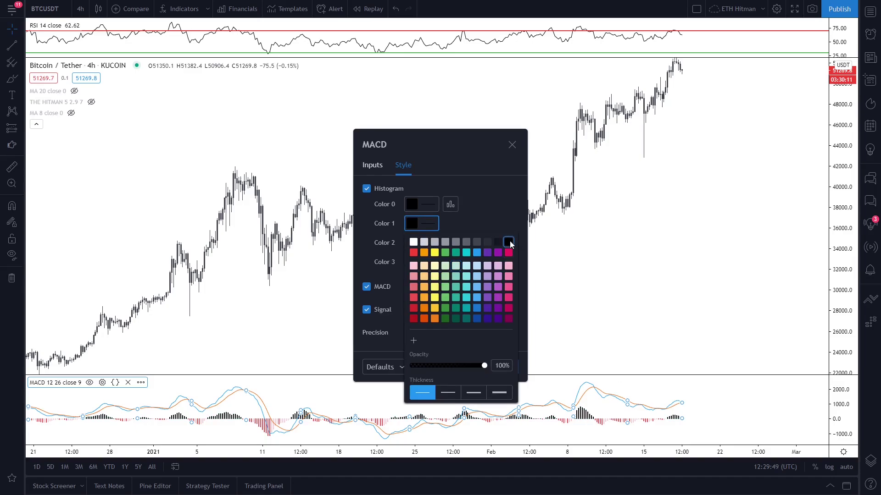
click(472, 224)
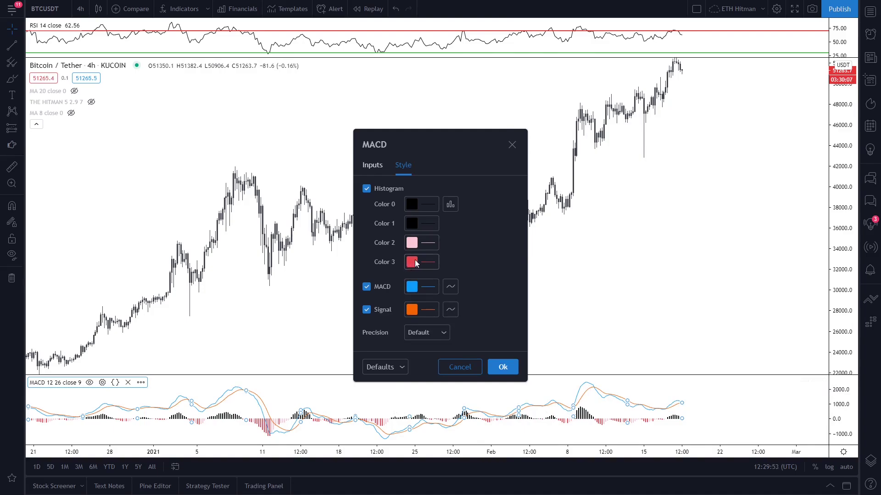
Set the MACD histogram's Color 2 and Color 3 to red in the indicator's style settings.
click(414, 243)
click(415, 272)
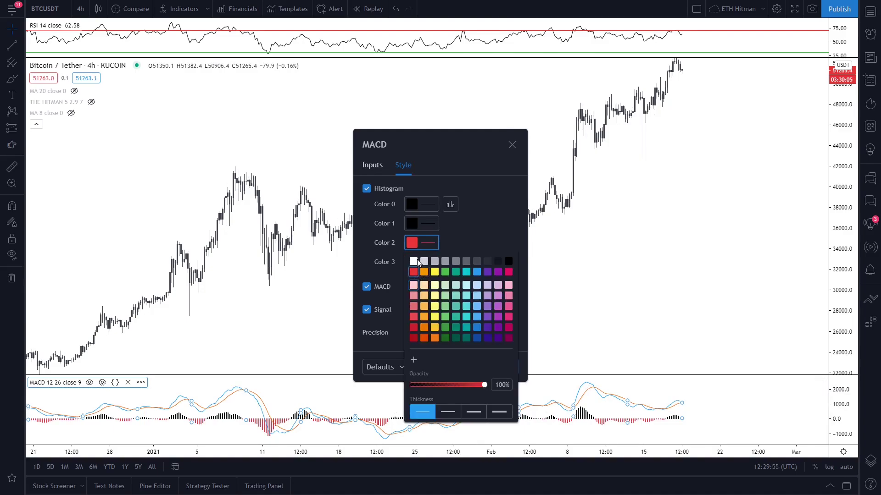
click(445, 257)
click(425, 263)
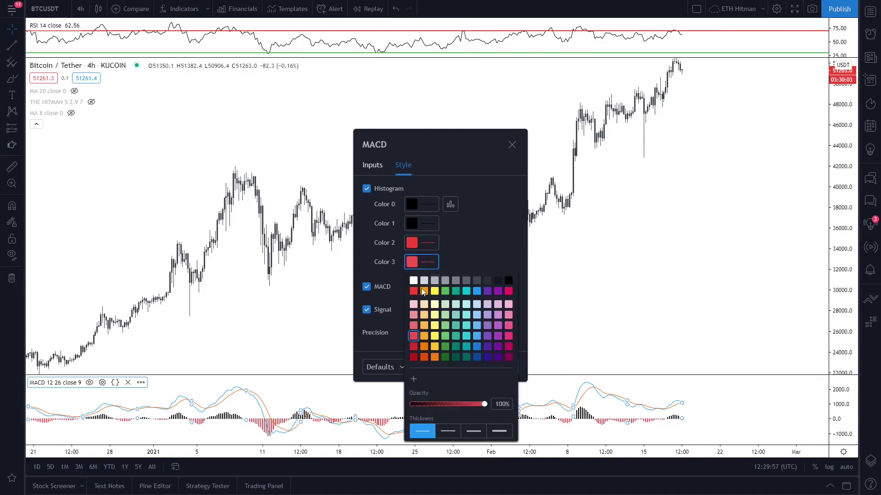
click(445, 266)
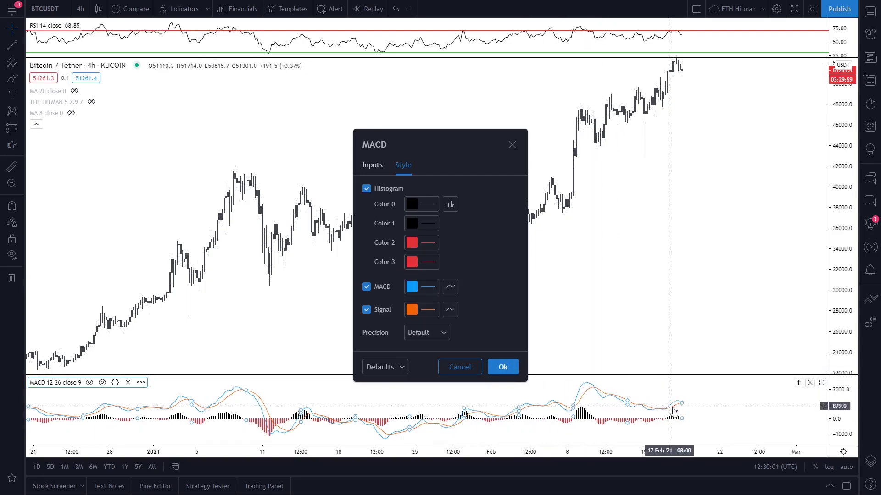
Color the MACD line red and the Signal line black, and apply the style settings.
click(417, 287)
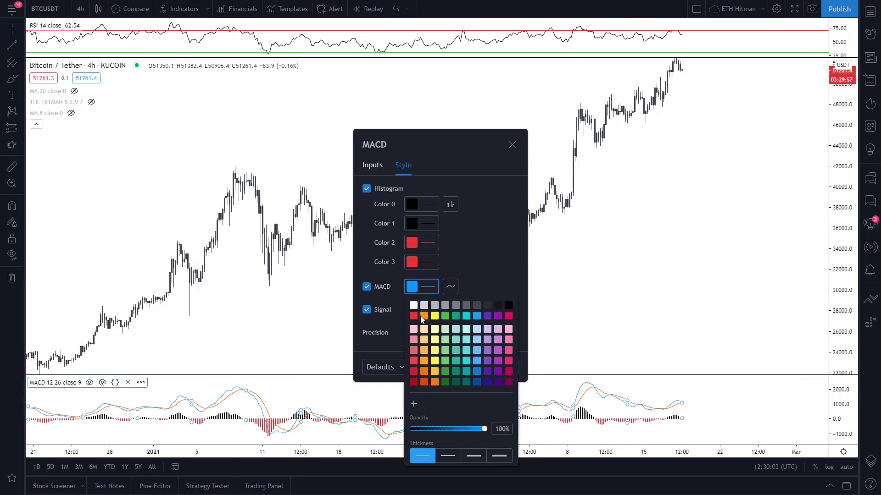
click(413, 316)
click(401, 316)
click(415, 311)
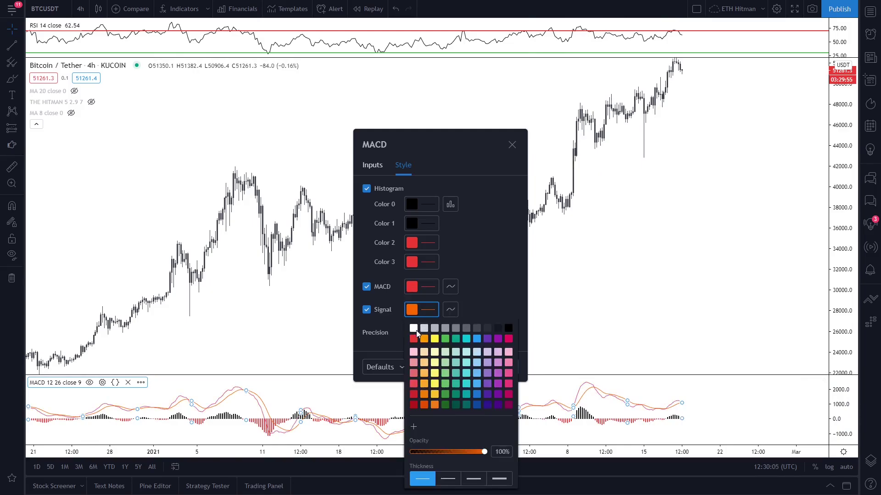
click(508, 328)
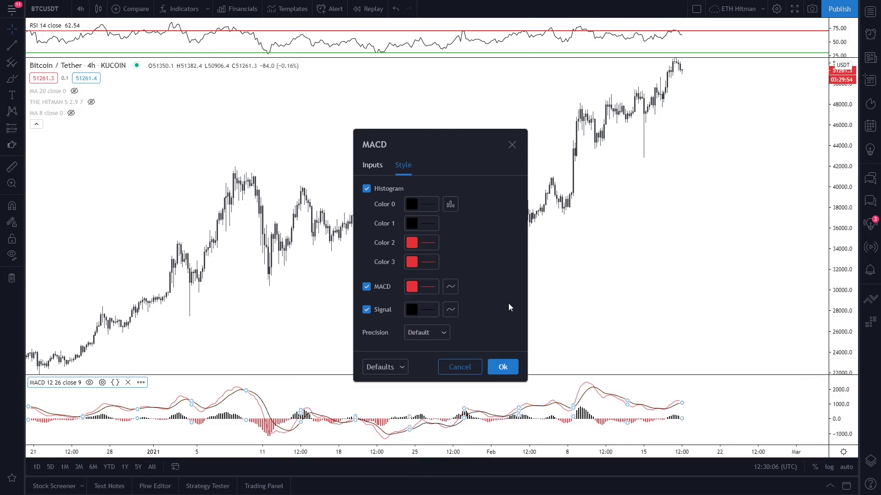
click(503, 366)
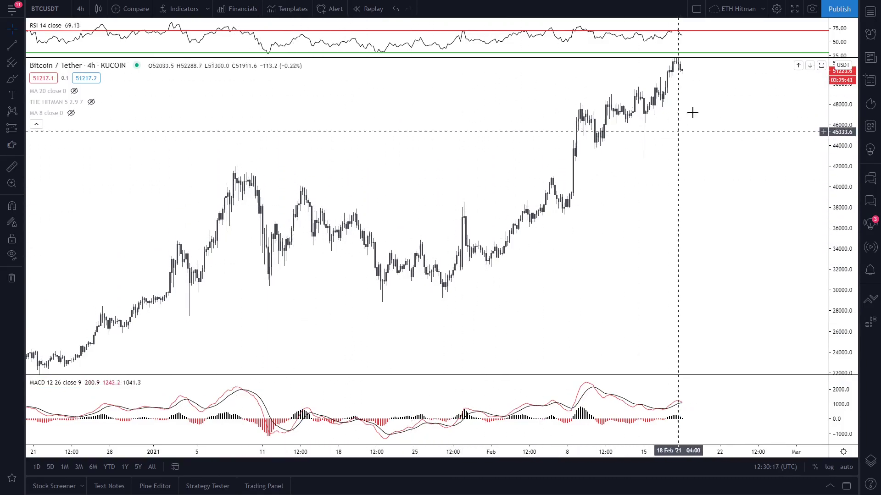
Split the layout into two side-by-side charts and load IOSTUSDT from the watchlist into the first chart.
click(697, 10)
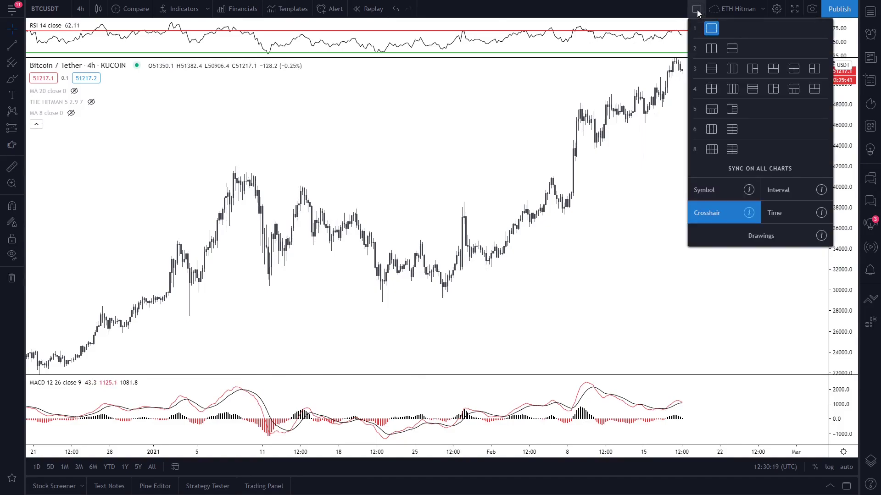
click(710, 49)
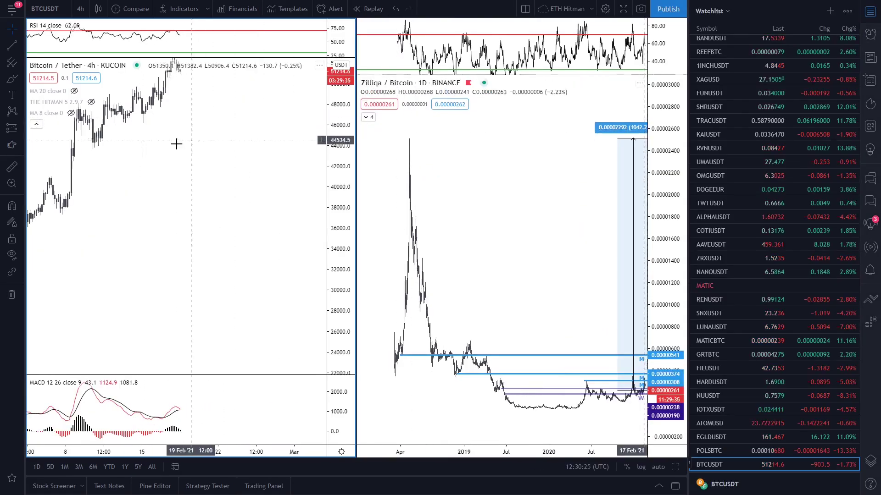
scroll(723, 137, up, 2)
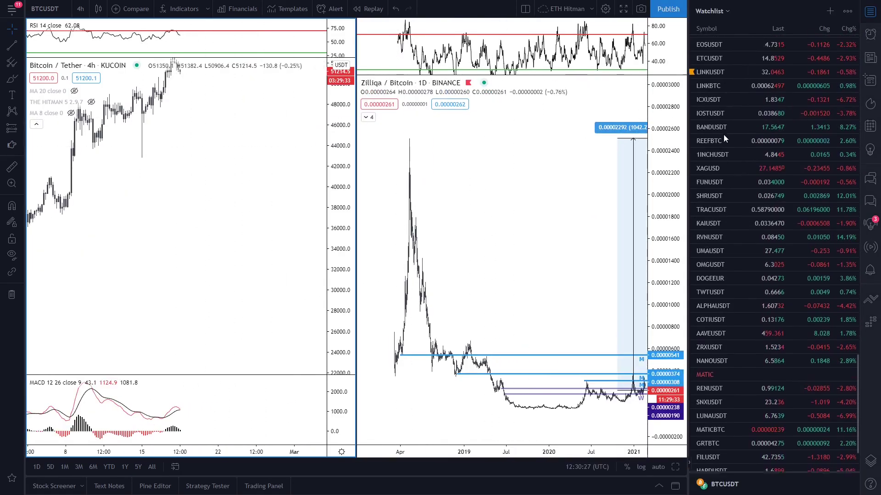
click(718, 118)
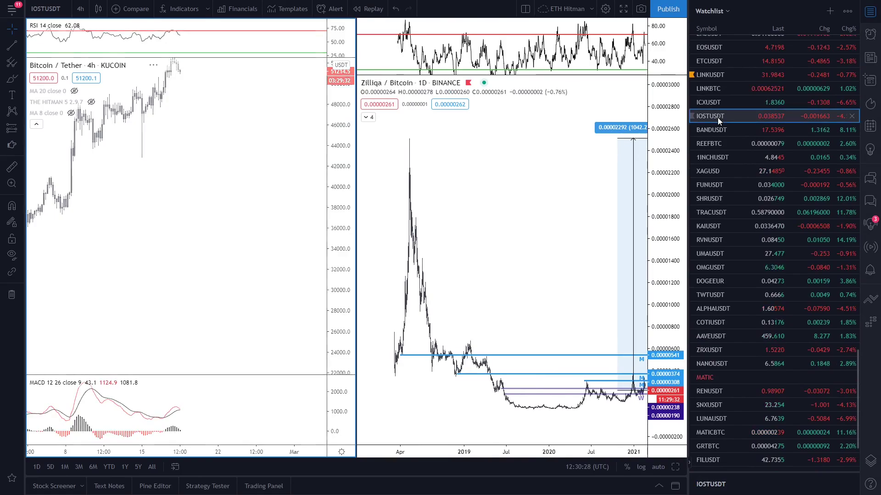
click(491, 130)
click(240, 93)
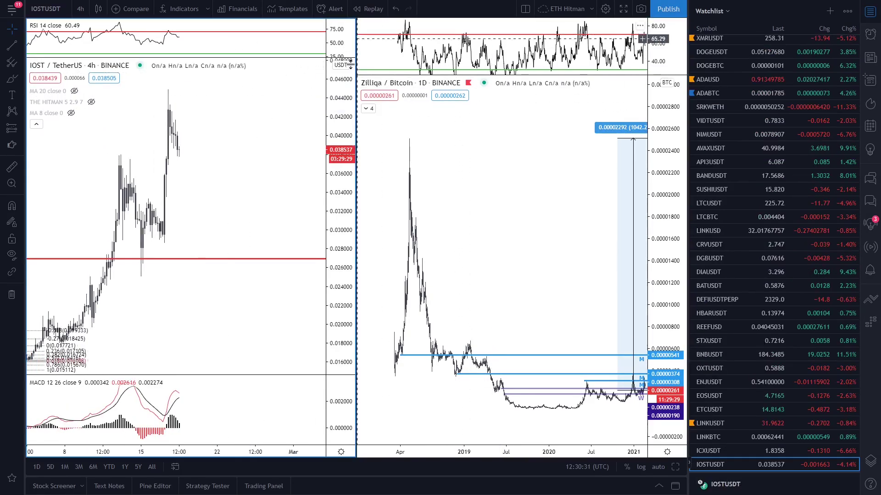
Load ETHBTC from the watchlist into the second chart and hide the watchlist.
click(491, 153)
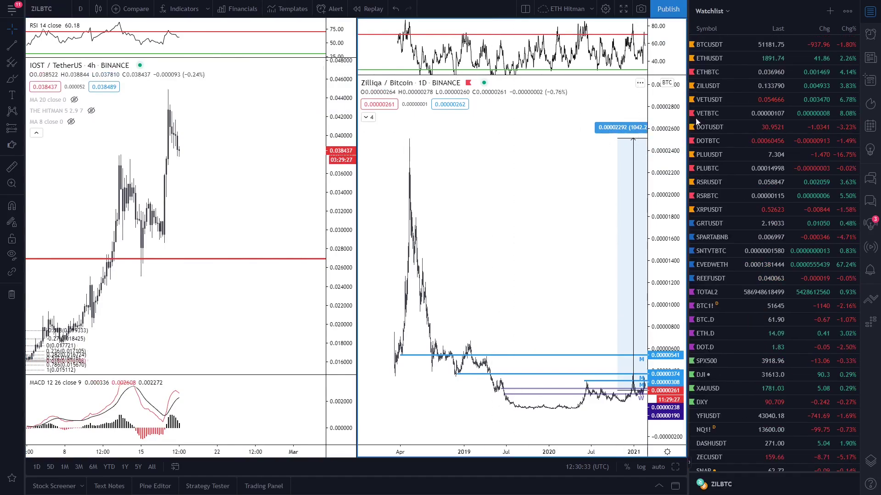
click(741, 76)
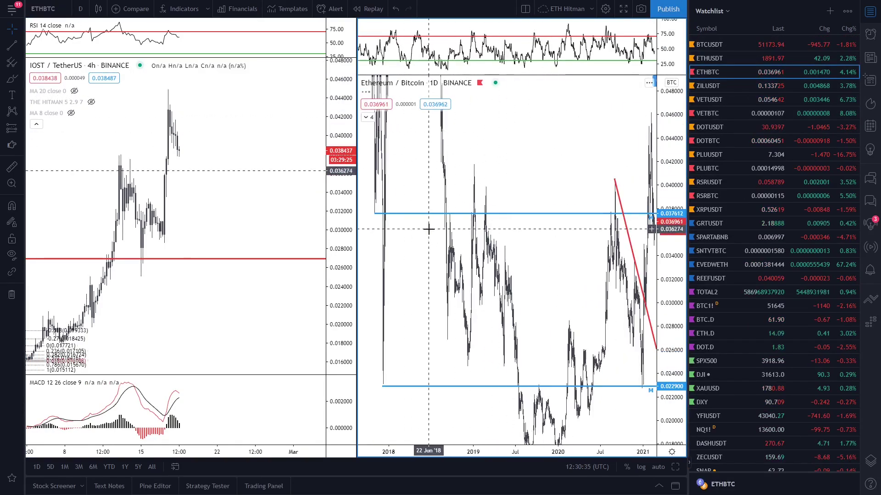
click(870, 11)
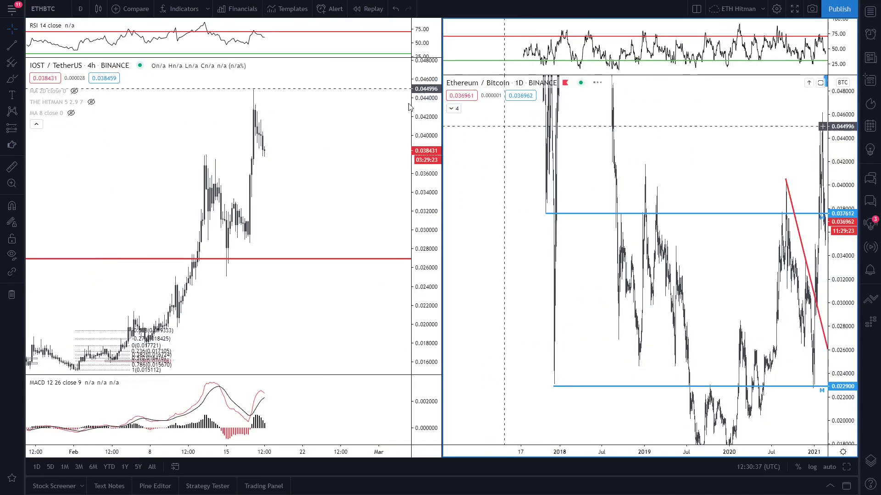
Return to the single-chart layout showing IOSTUSDT and collapse the chart's indicator legend.
click(695, 9)
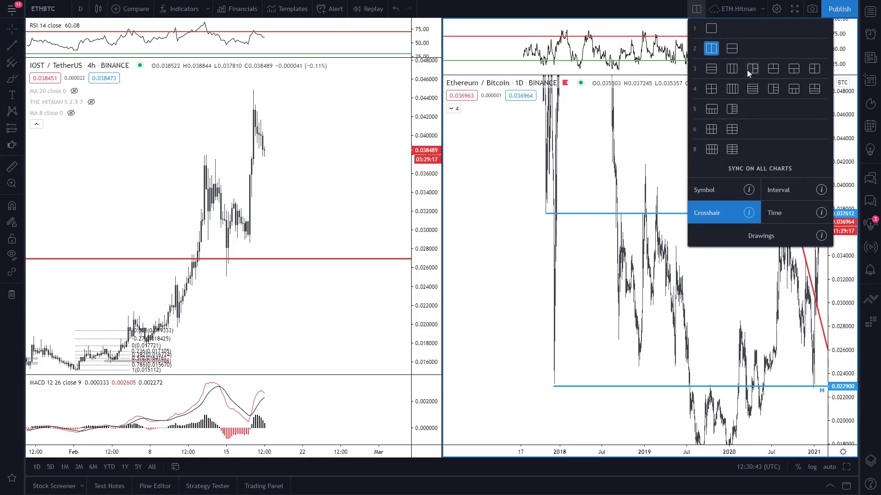
click(696, 9)
click(696, 9)
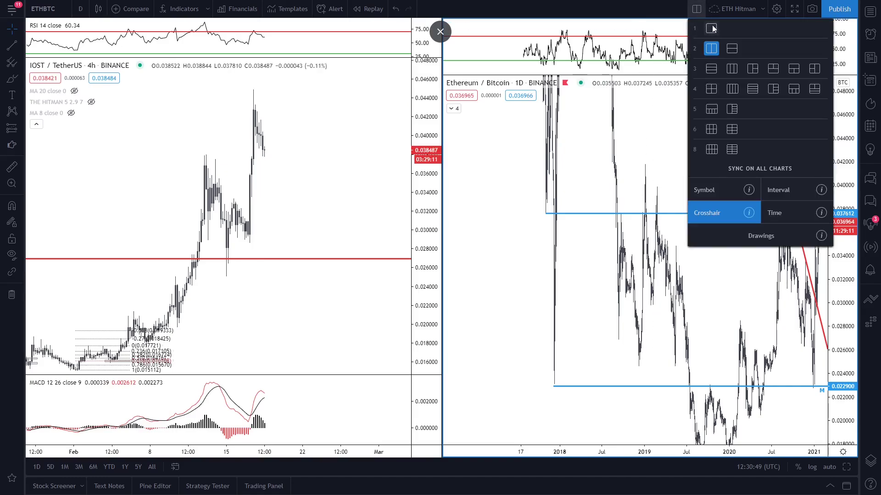
click(711, 28)
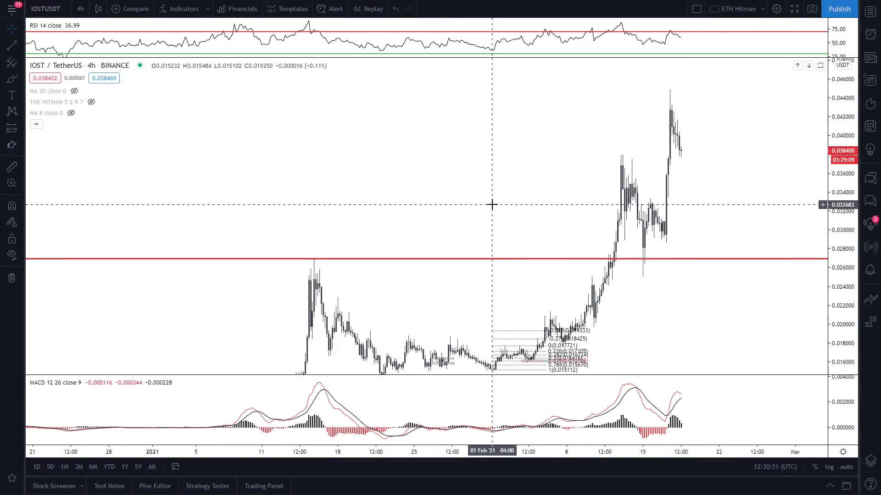
click(37, 124)
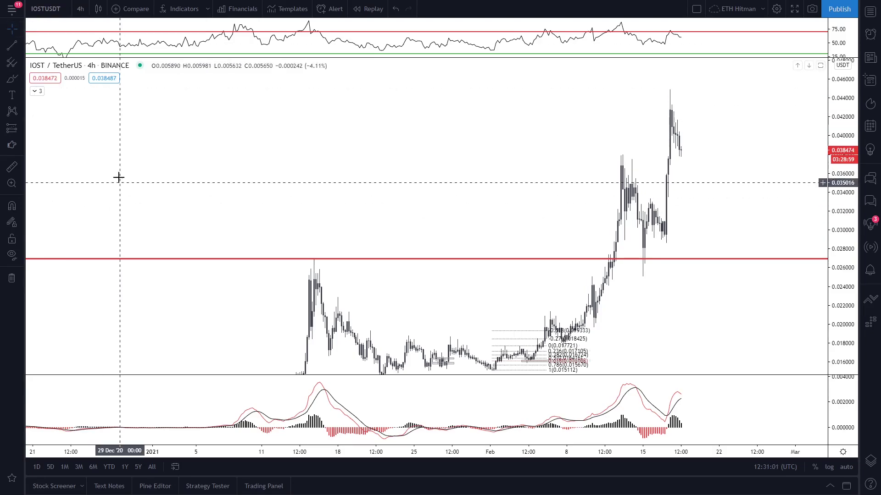
Try the Dot and Arrow cursors on the chart and switch back to the Cross cursor.
click(19, 32)
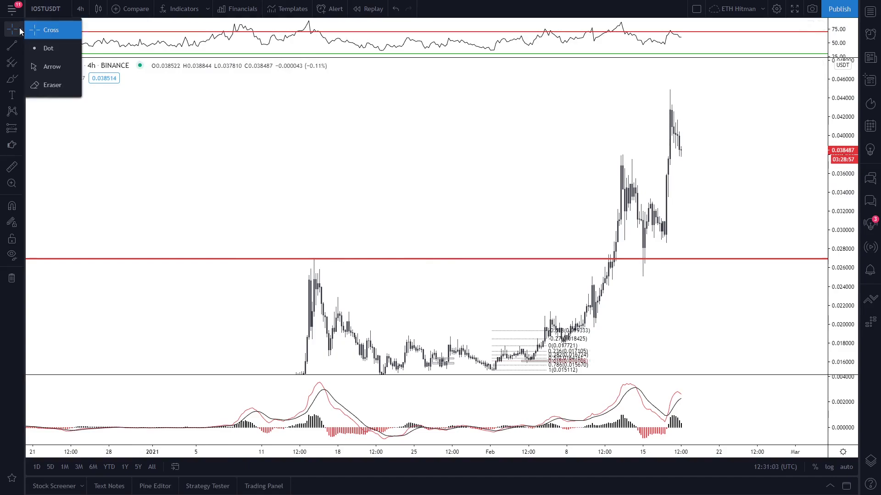
click(44, 45)
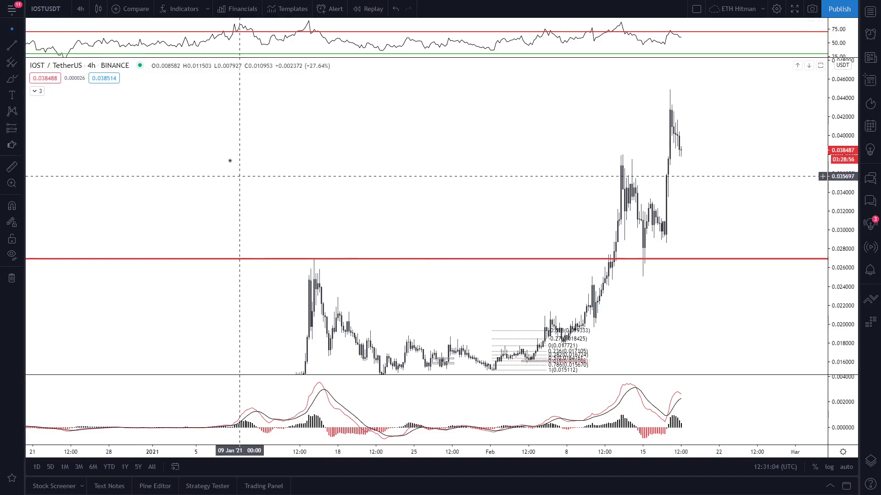
click(19, 31)
click(43, 64)
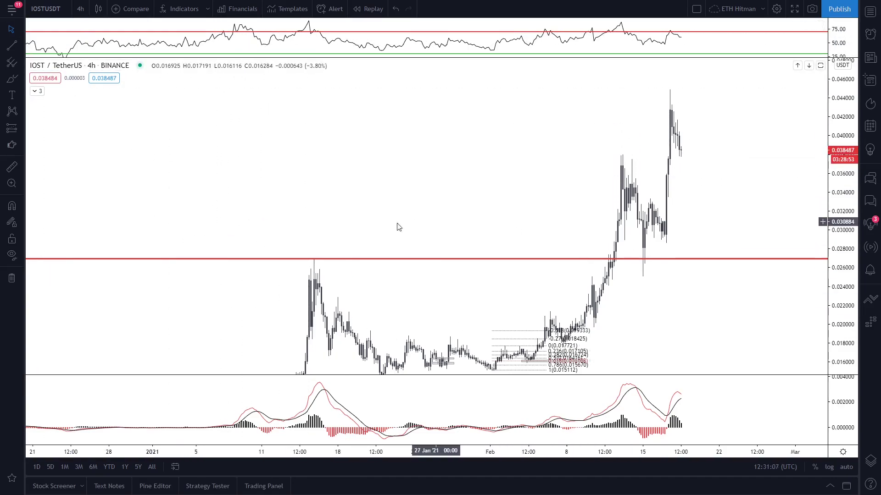
click(20, 33)
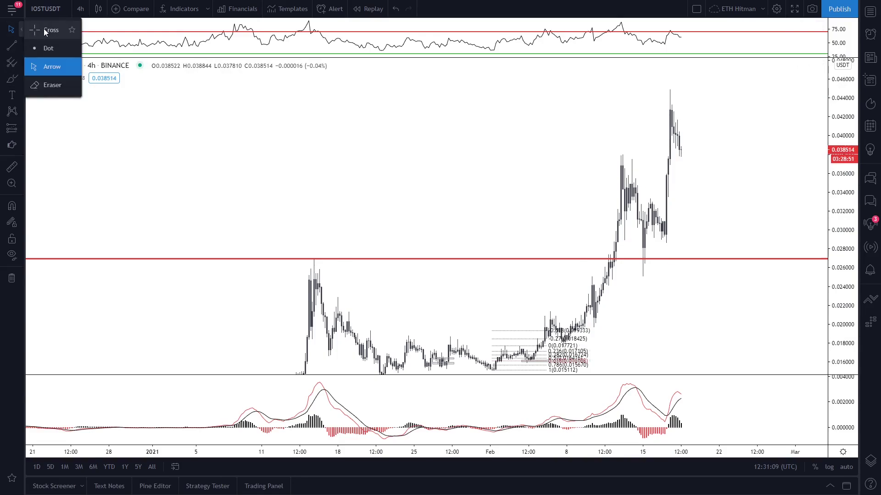
click(32, 29)
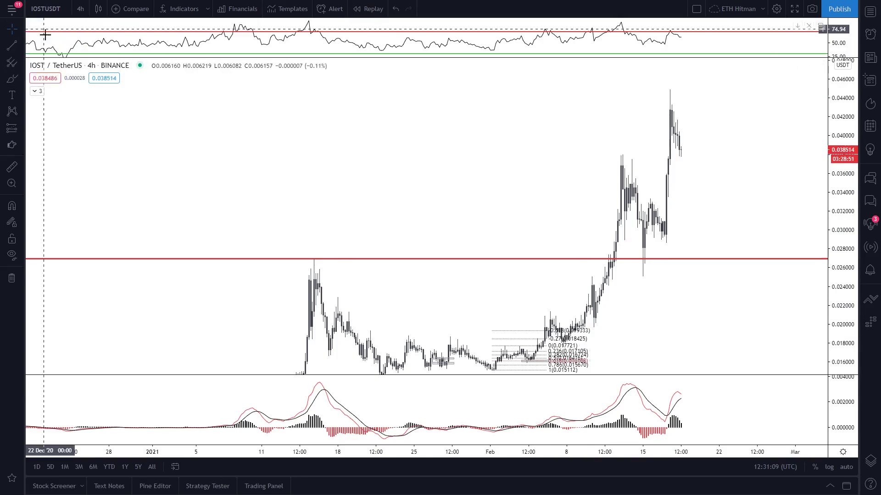
Draw two crossing trend lines in the empty area above the late-January candles, one descending from about 0.0427 and one rising to about 0.0402.
click(24, 45)
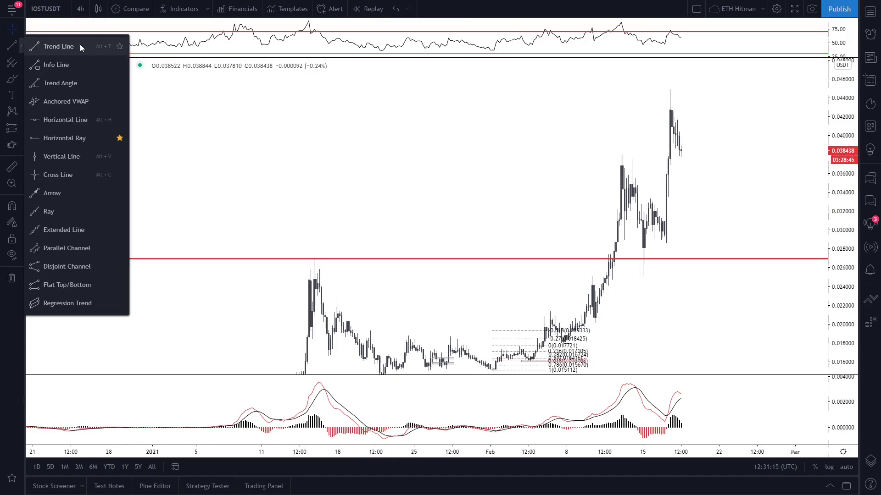
click(56, 46)
click(370, 109)
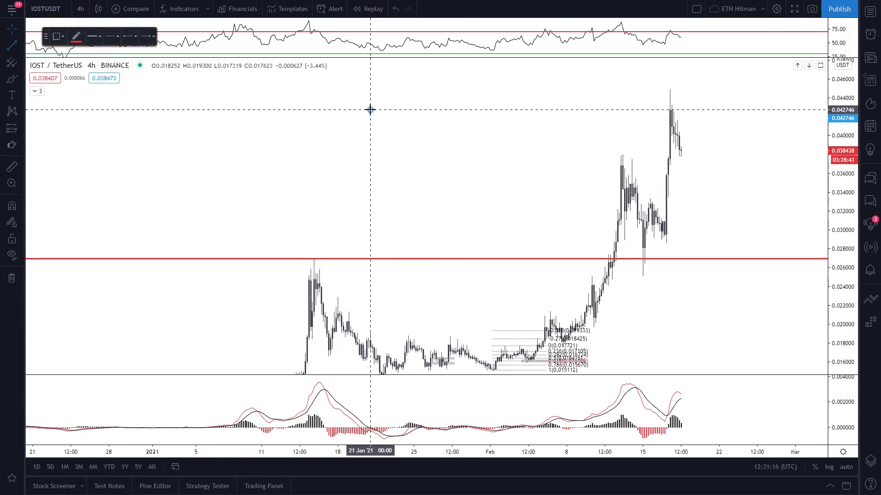
click(443, 211)
key(alt+t)
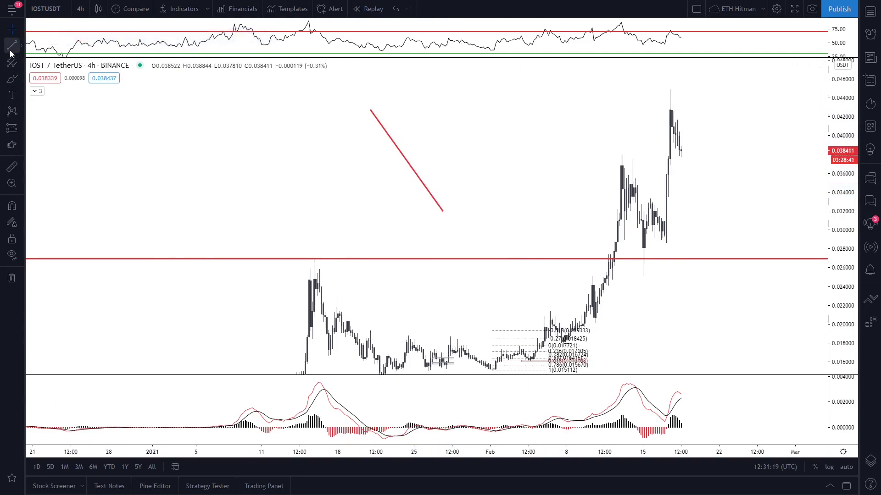
click(537, 133)
click(361, 162)
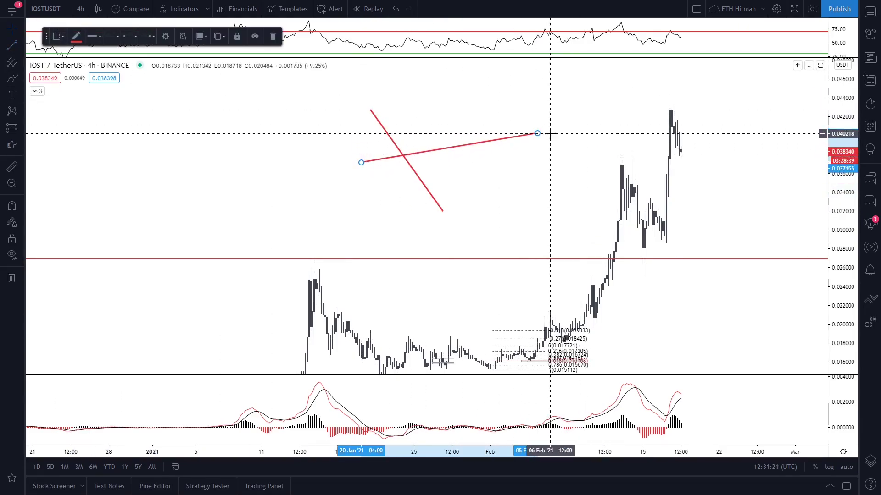
Delete both crossing trend lines from the chart.
key(Delete)
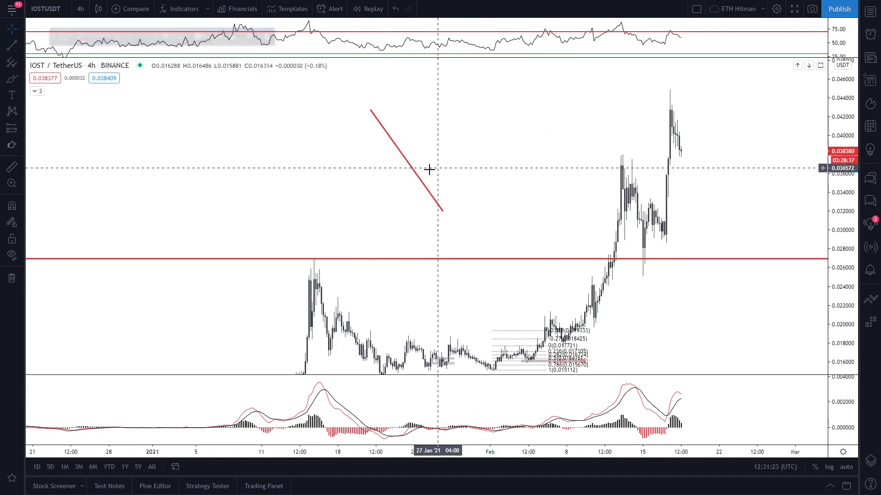
click(416, 175)
key(Delete)
Draw a descending trend line from the 14 Feb high at about 0.0374 to about 0.0268 on 19 Feb, and delete it.
scroll(430, 222, up, 5)
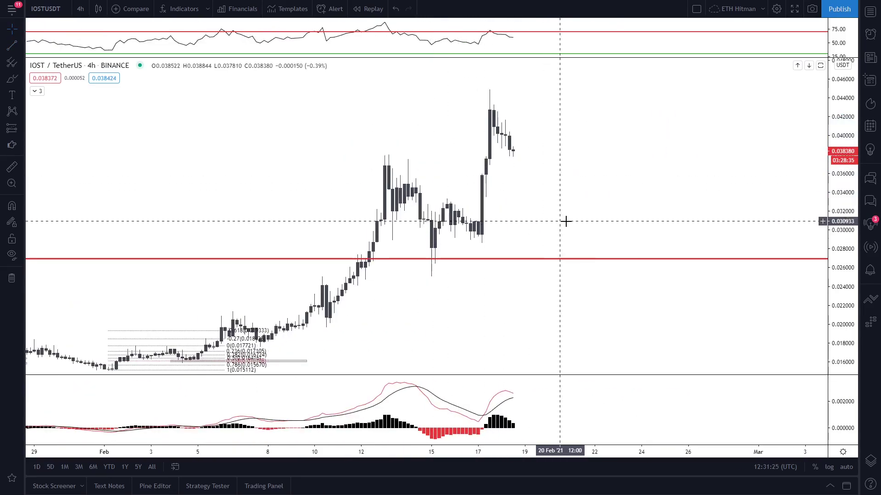
key(alt+t)
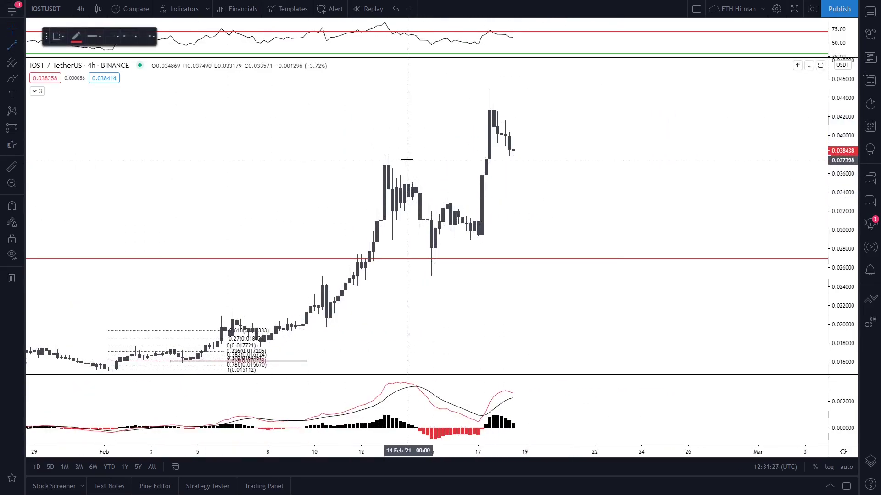
click(407, 160)
click(524, 260)
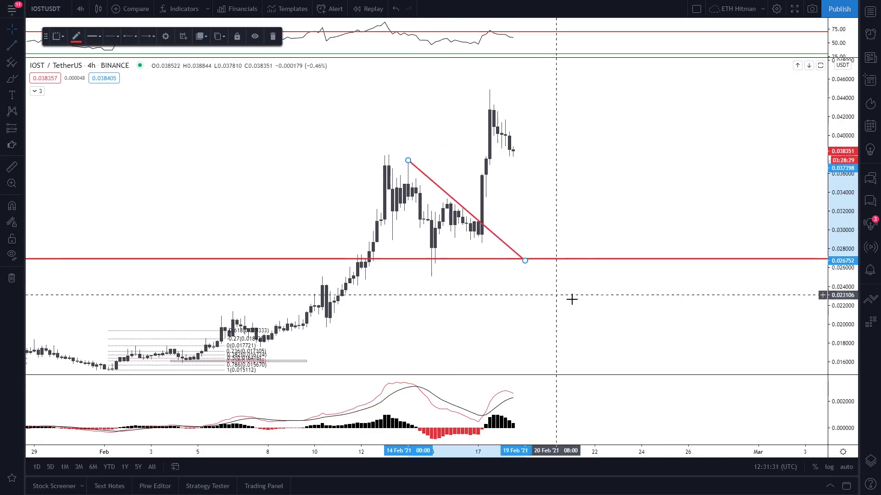
key(Delete)
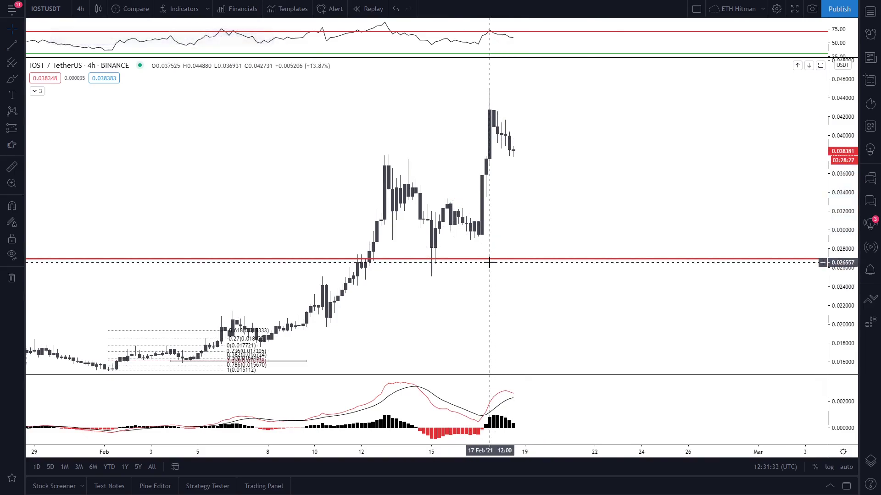
Draw an arrow from about 0.0404 on 7 Feb to about 0.0381 on 13 Feb, and delete it.
click(21, 46)
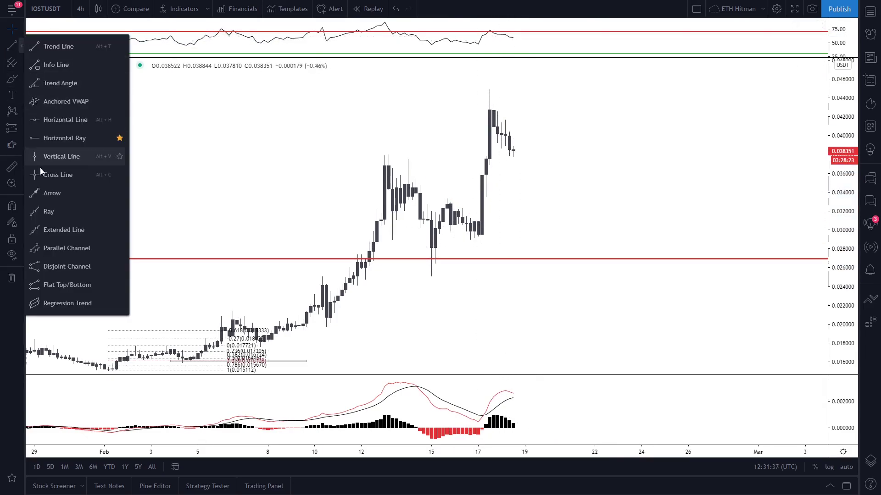
click(51, 193)
click(245, 132)
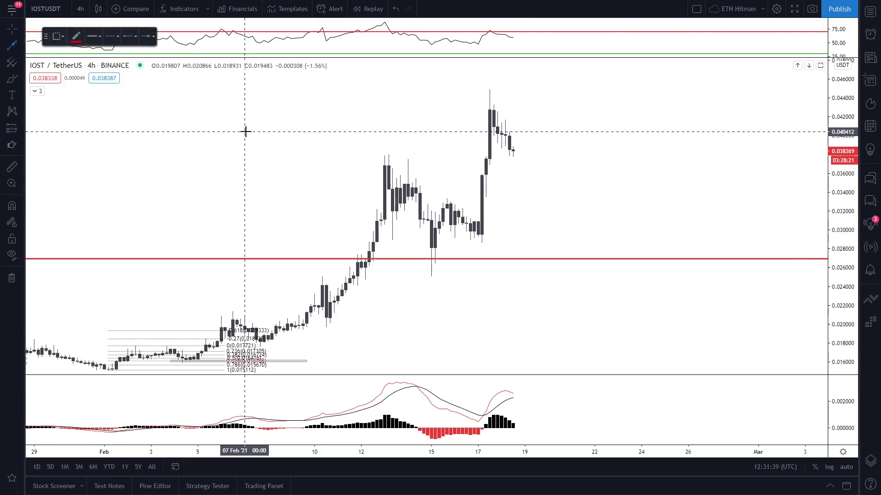
click(396, 154)
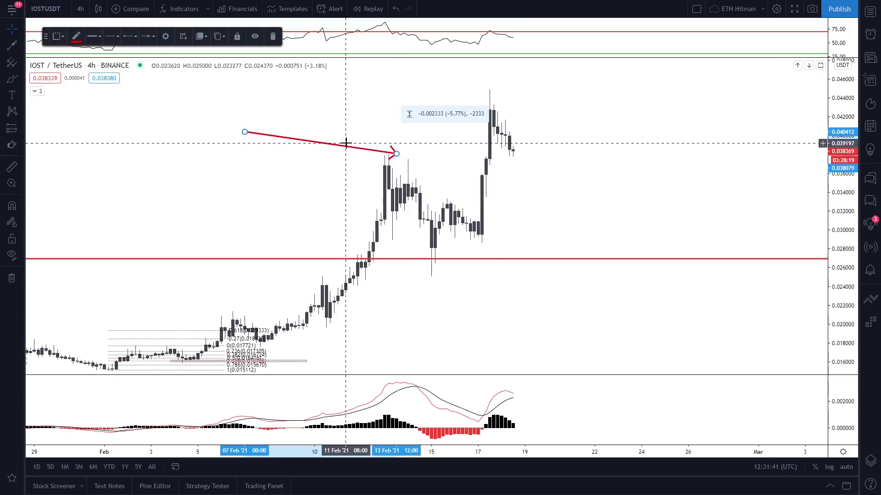
key(Delete)
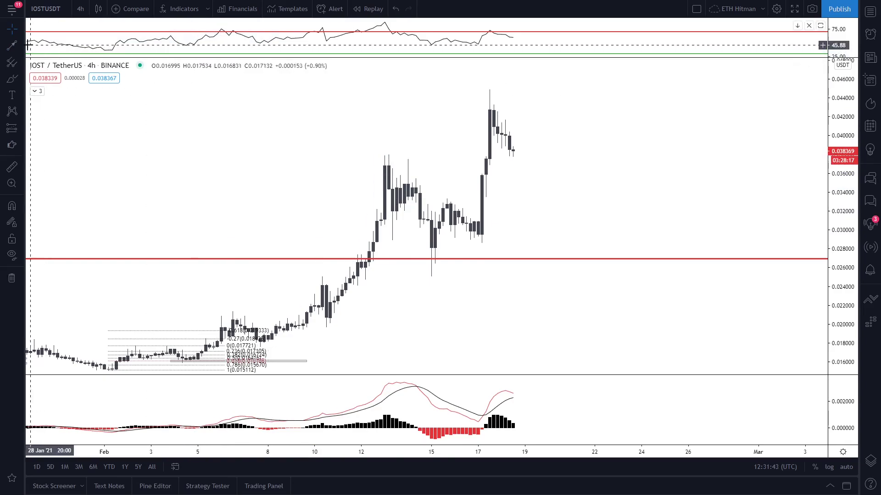
click(20, 65)
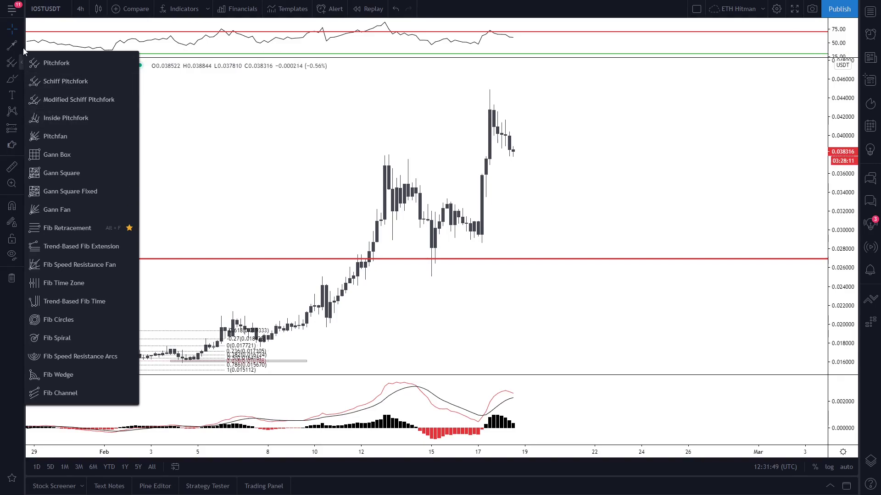
click(20, 63)
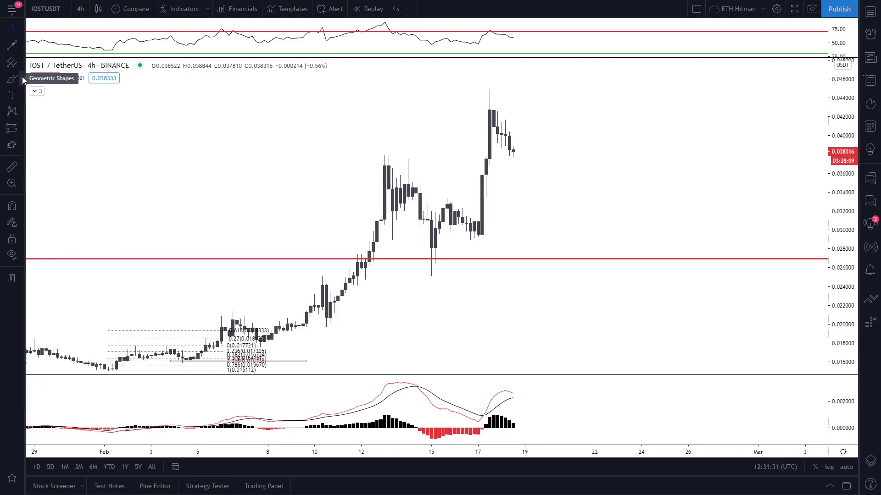
Draw a rectangle over the red horizontal line from 11 Feb to 3 Mar, spanning about 0.0275 to 0.0260.
click(22, 77)
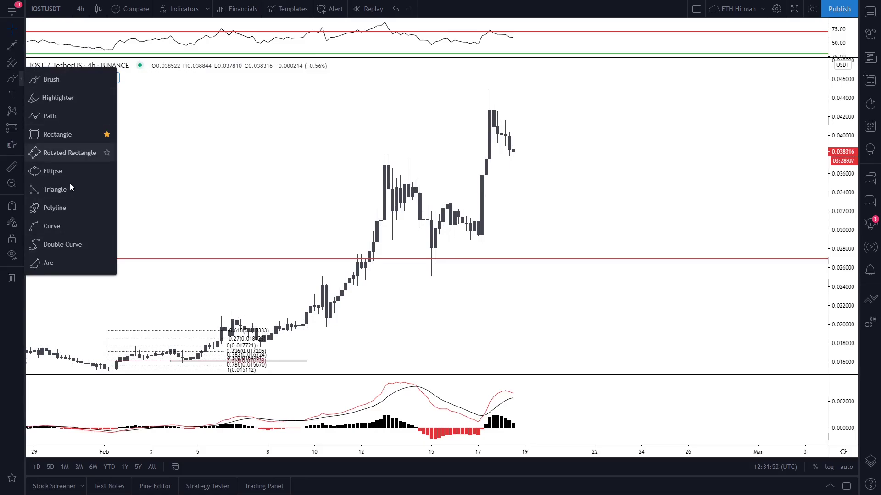
click(65, 143)
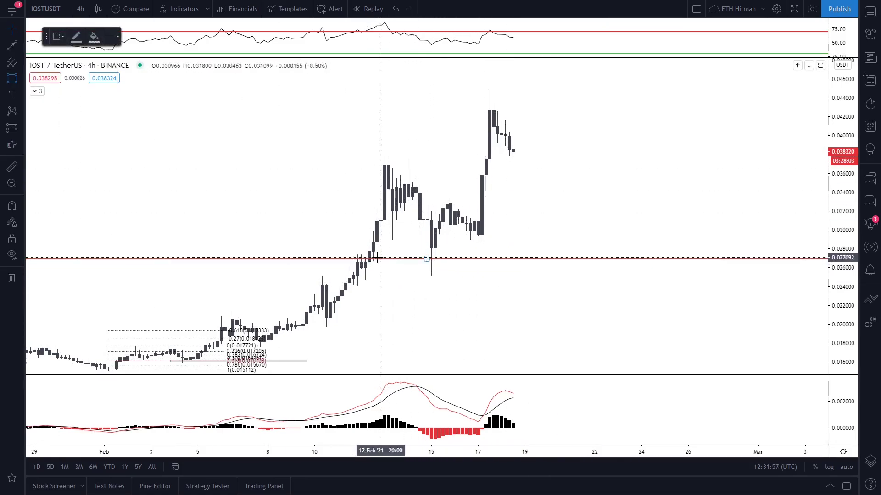
click(357, 254)
click(808, 268)
click(805, 268)
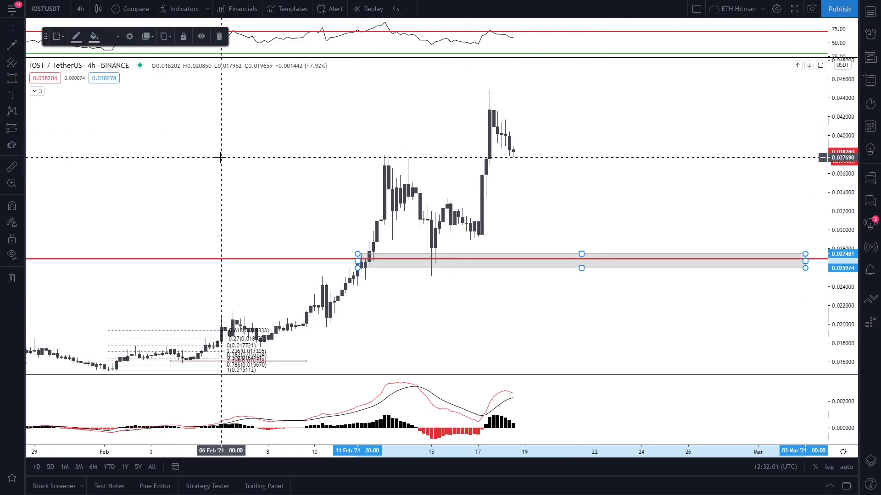
Draw a tilted ellipse in the empty area above the early-February candles, from about 0.0411 to 0.0327, and delete it.
click(20, 80)
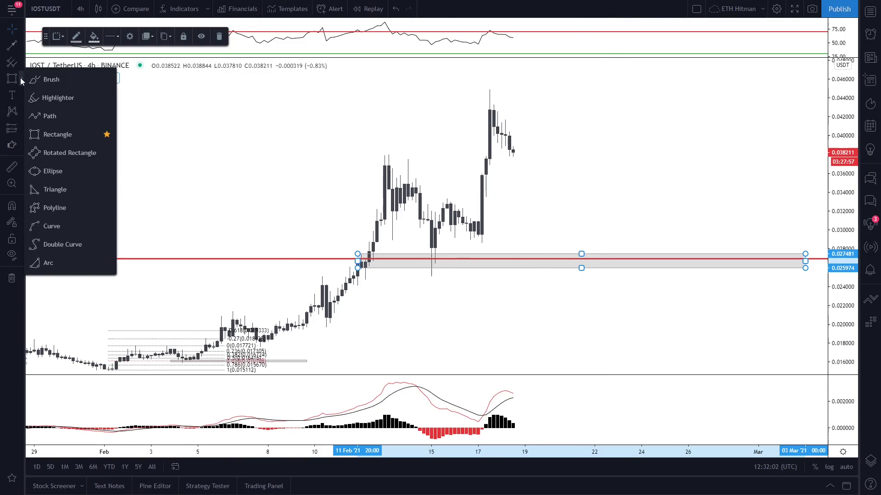
click(44, 173)
click(167, 124)
click(189, 204)
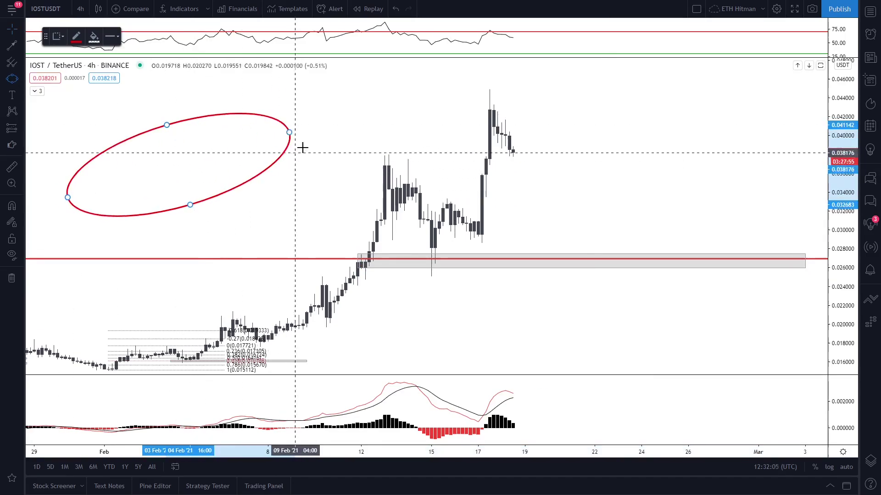
click(307, 143)
key(Delete)
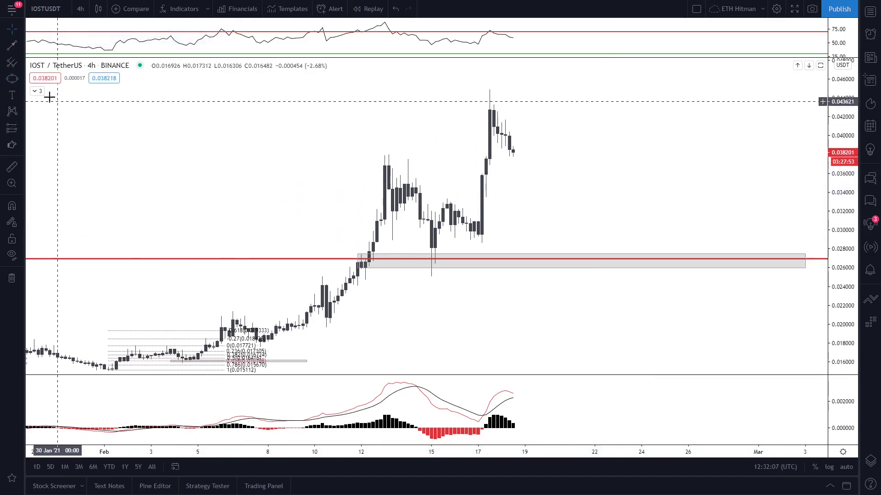
click(22, 77)
click(22, 79)
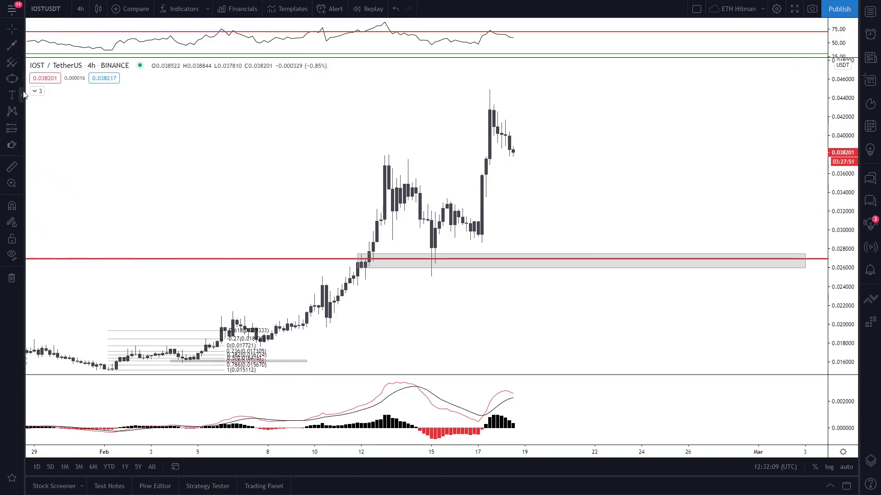
Add the text "TEXT BOX BITCOIN TO THE MOON" beside the latest candles and move it just above the grey rectangle.
click(21, 93)
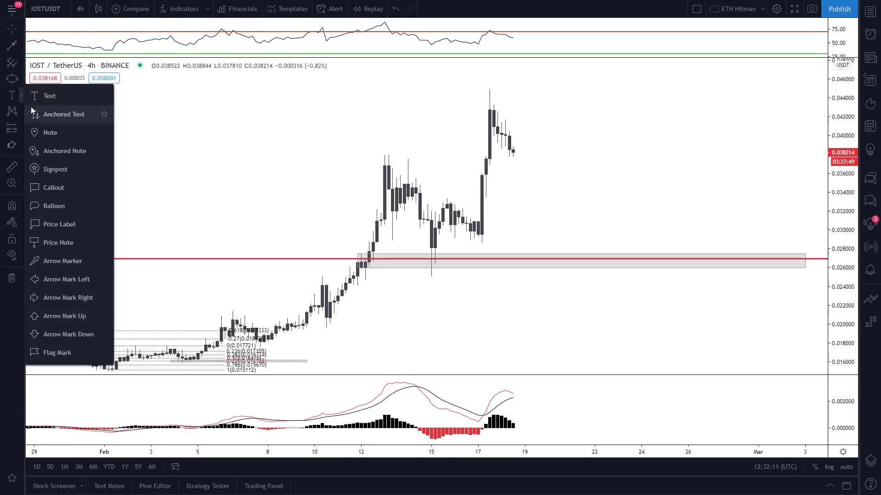
click(56, 97)
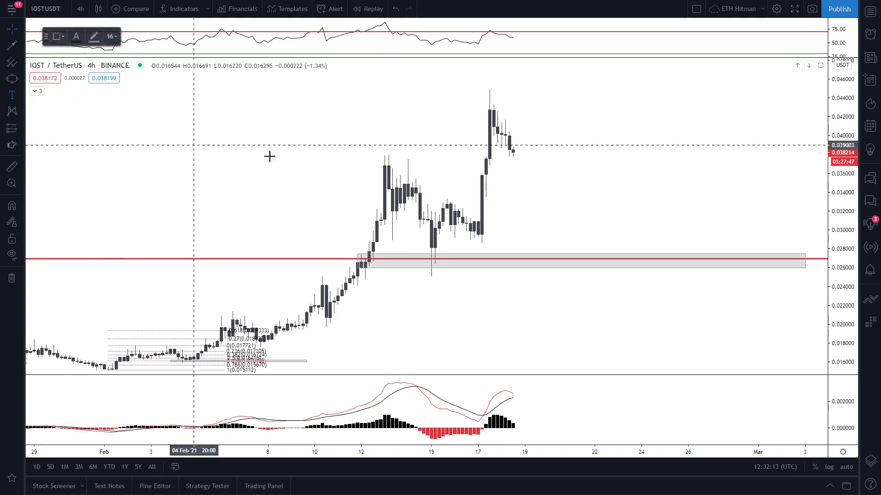
click(549, 142)
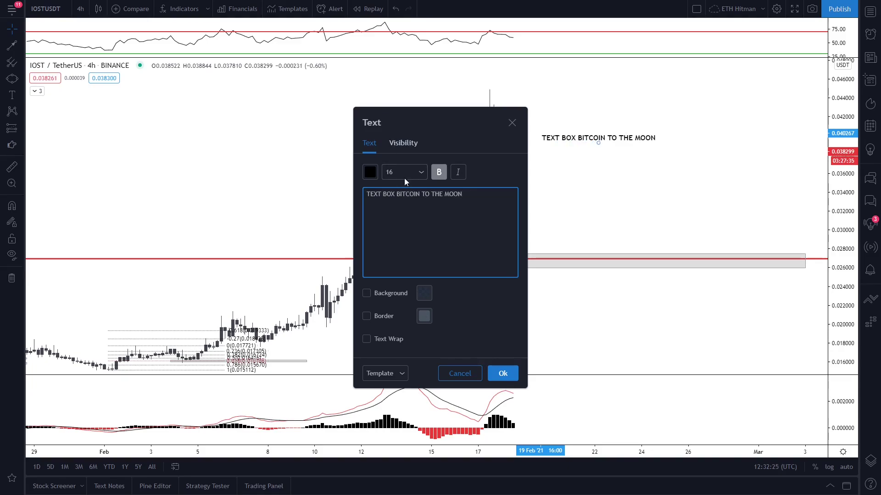
click(504, 374)
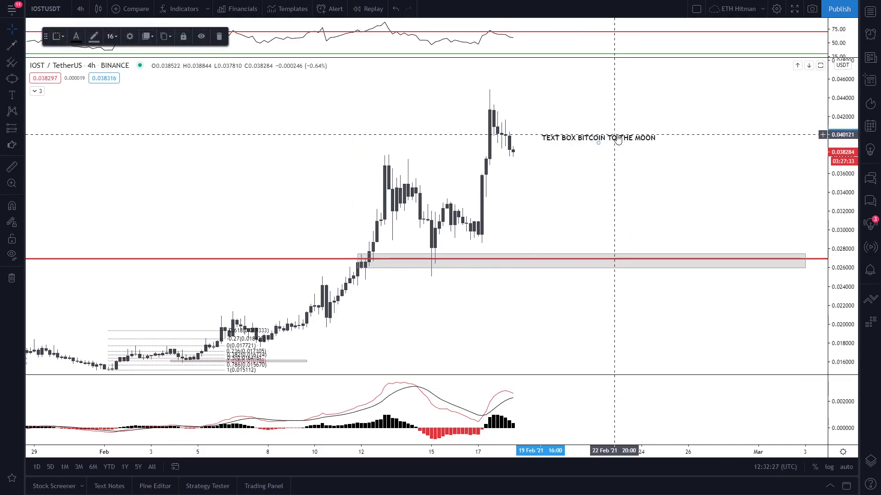
mouse_move(617, 139)
mouse_down()
mouse_move(574, 94)
mouse_move(631, 254)
mouse_move(626, 244)
mouse_up()
click(597, 216)
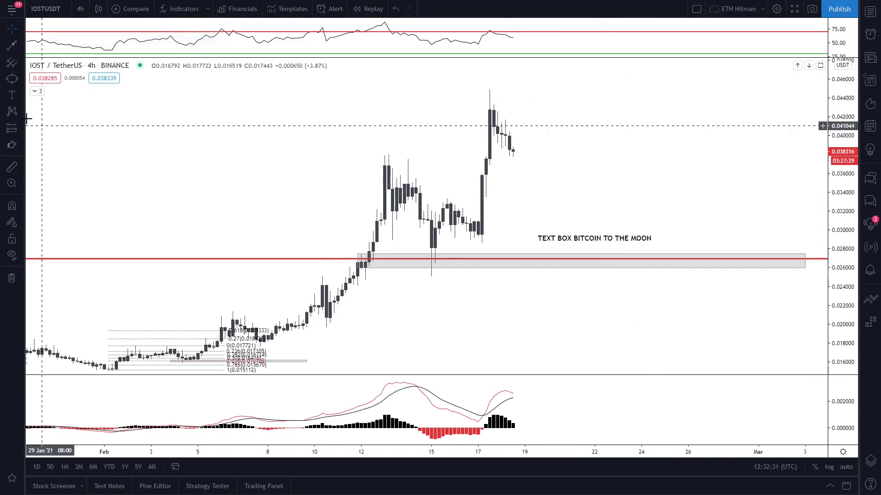
Add a callout with its default text near 23 Feb at about 0.0332, pointing to about 0.0363 on 19 Feb.
click(21, 96)
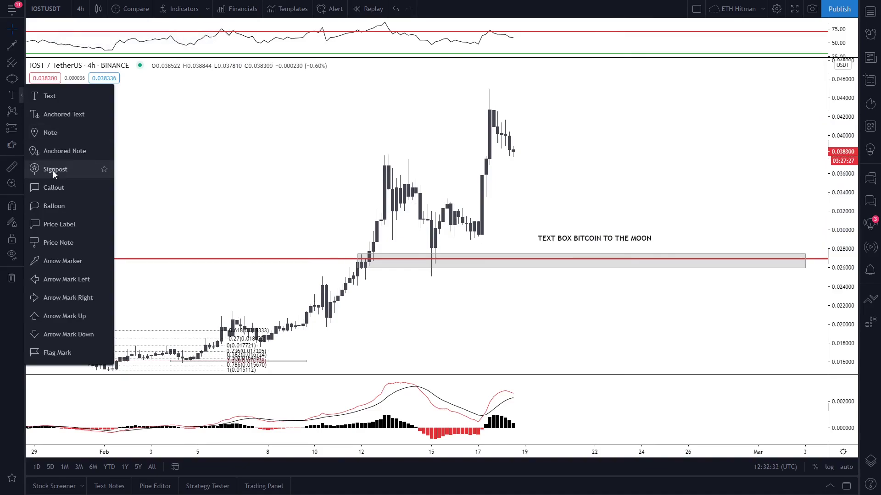
click(54, 187)
click(533, 171)
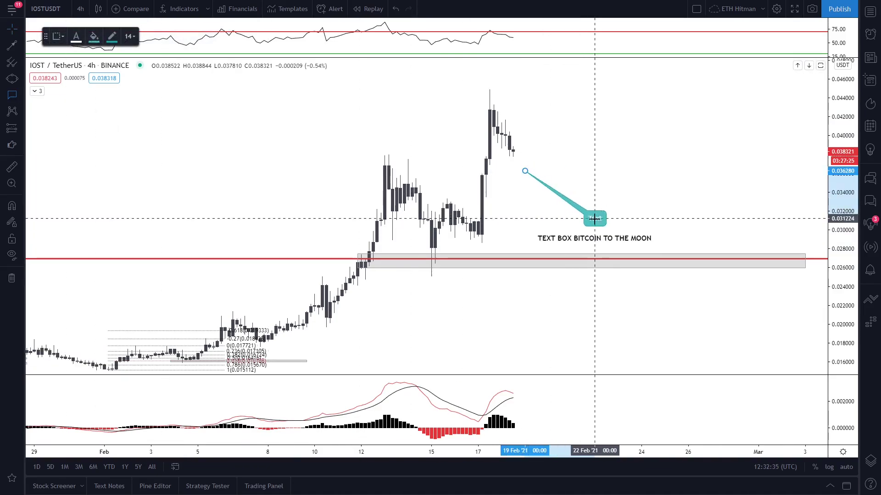
click(618, 199)
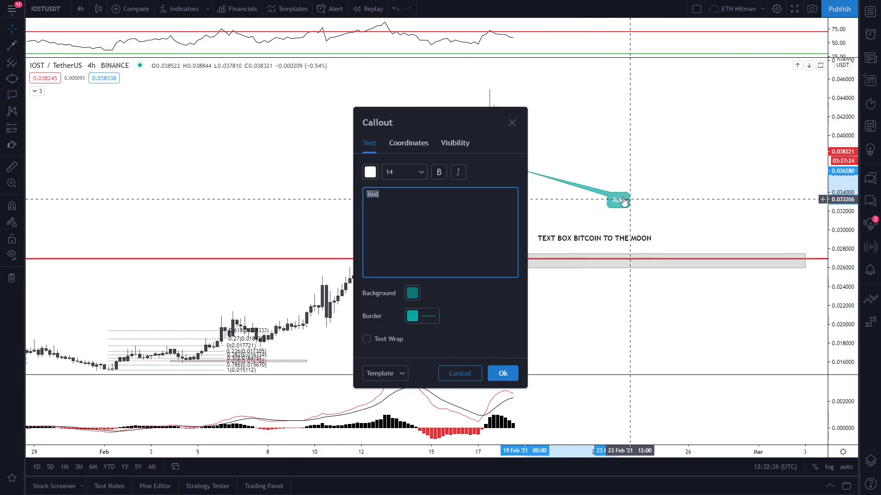
click(512, 123)
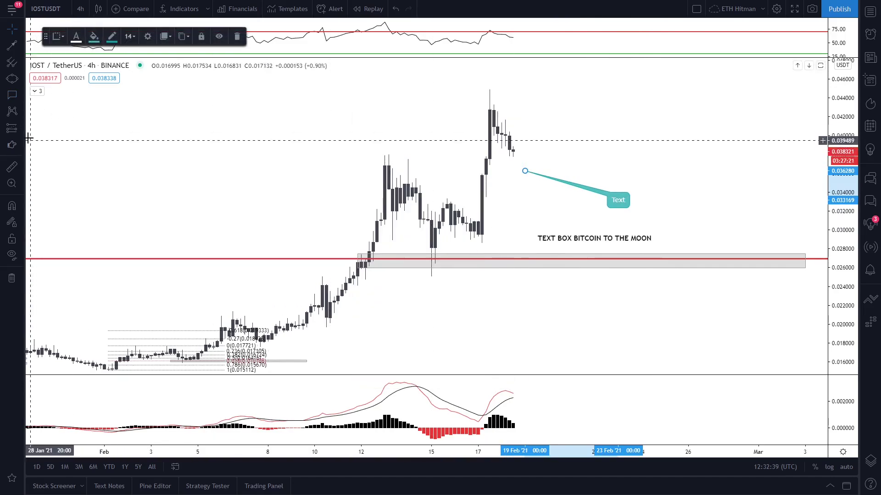
click(22, 115)
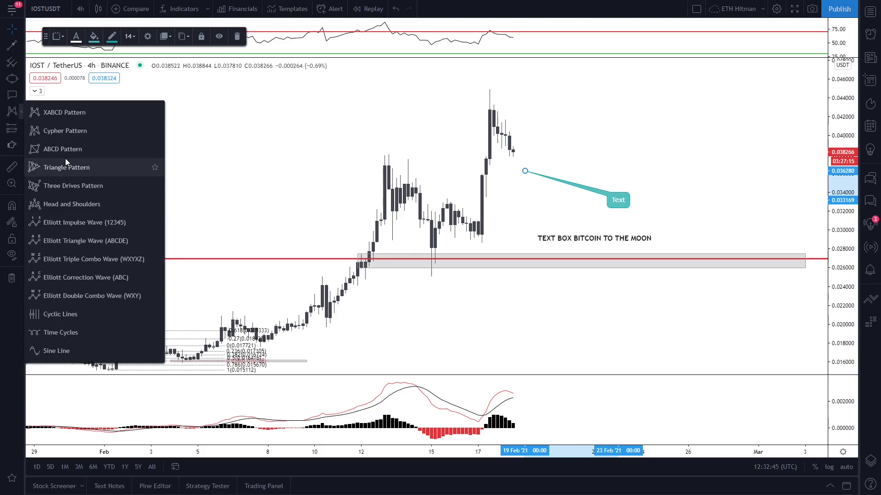
click(204, 150)
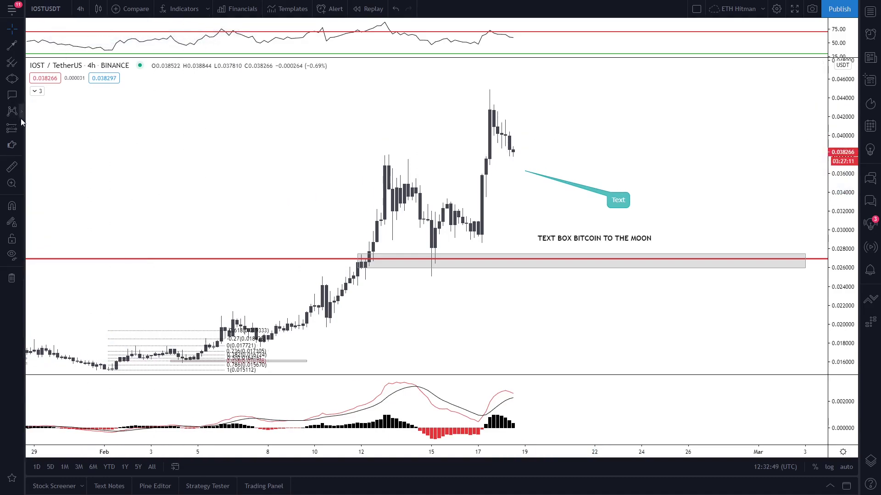
Measure the price rise from the 15 Feb low to the 17 Feb high with Price Range, and delete the measurement.
click(19, 127)
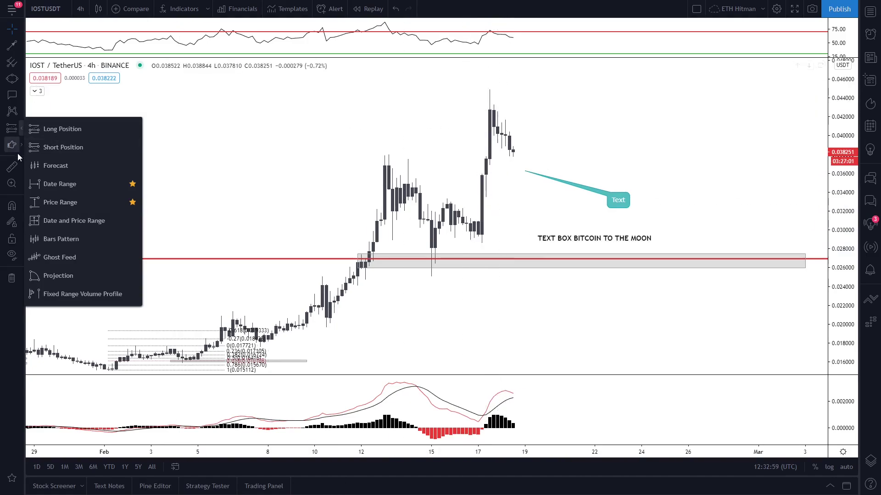
click(54, 202)
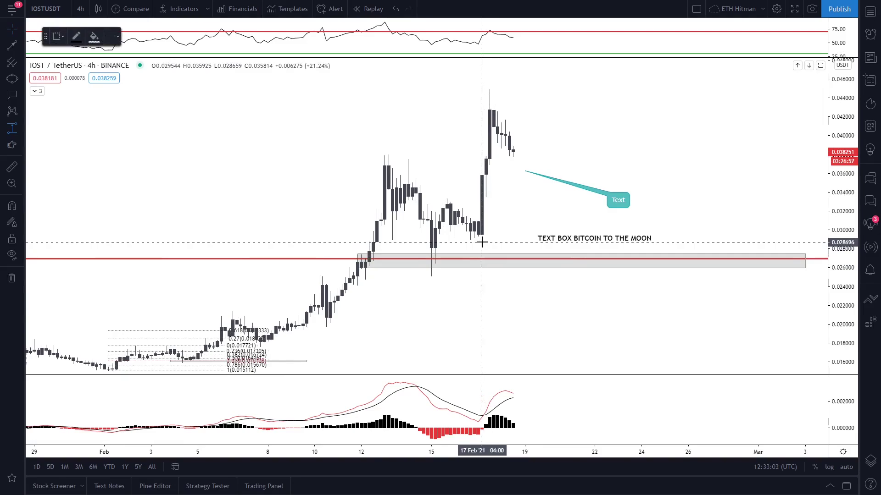
click(431, 275)
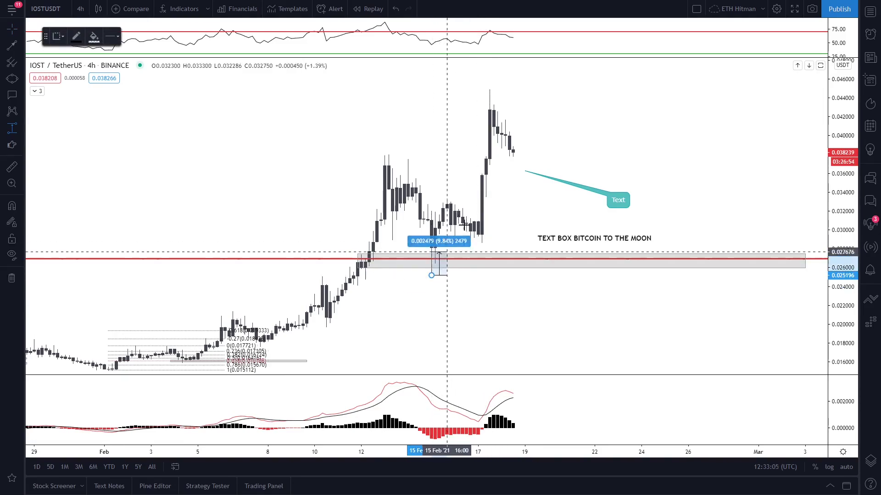
click(557, 89)
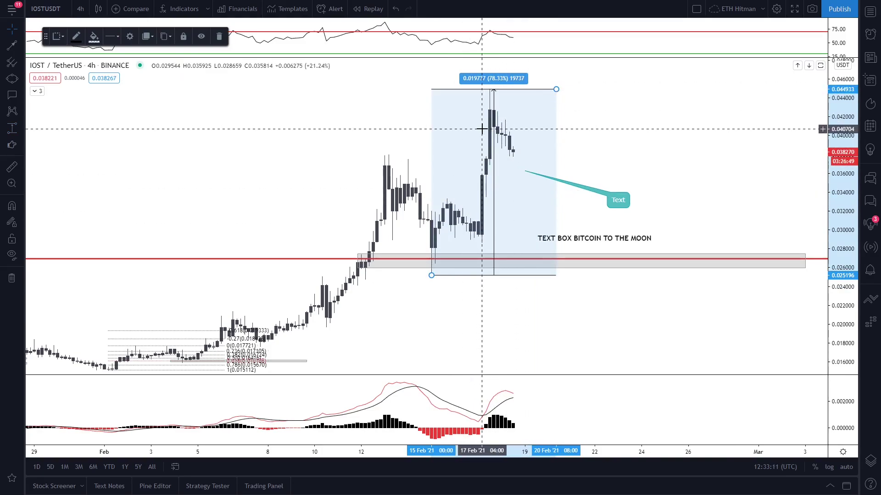
click(646, 105)
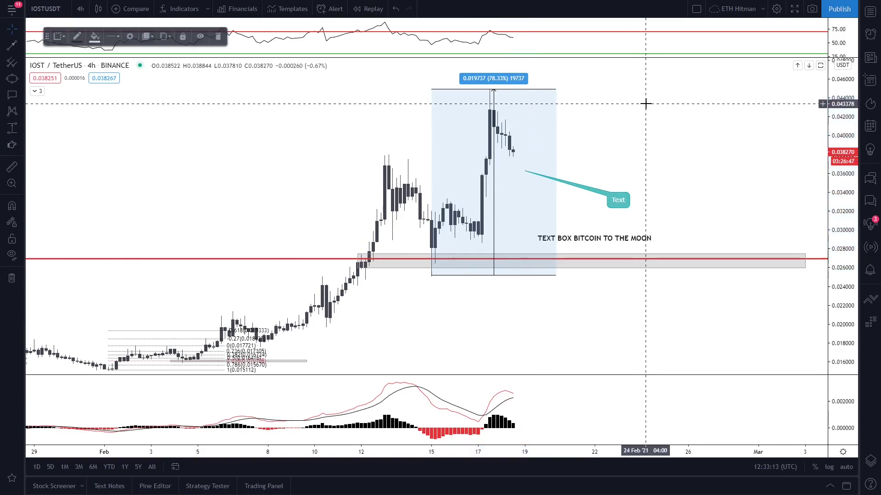
click(532, 90)
key(Delete)
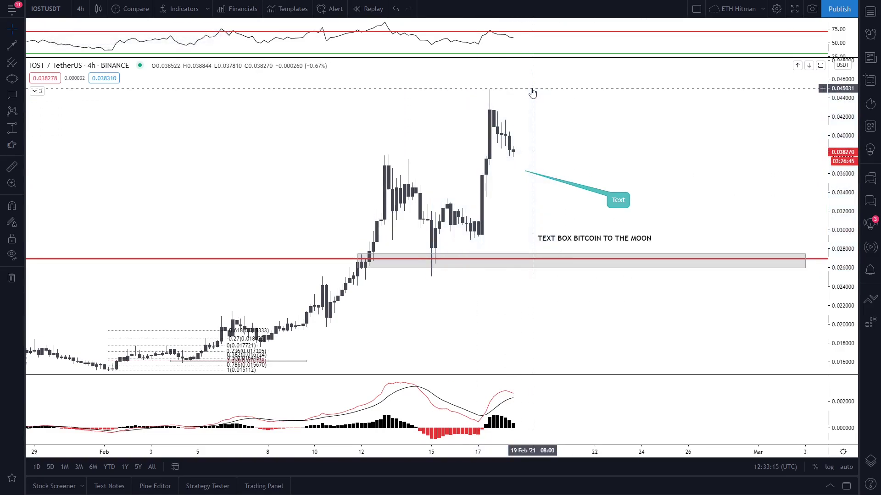
Measure the price drop from the 13 Feb high to the 15 Feb low with Price Range, and delete the measurement.
click(15, 132)
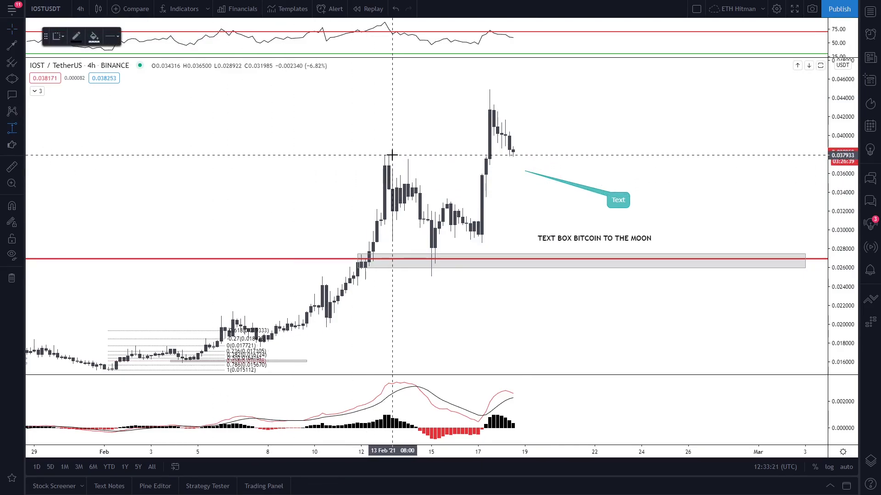
drag(393, 155, 470, 277)
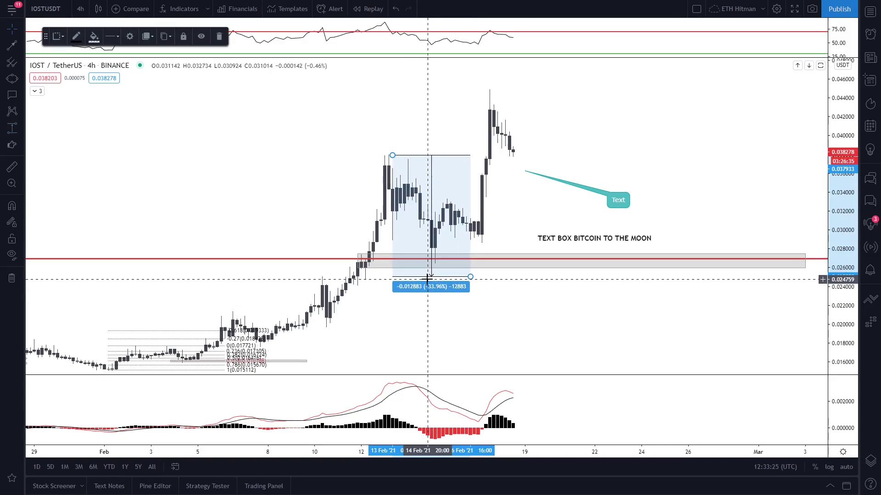
key(Delete)
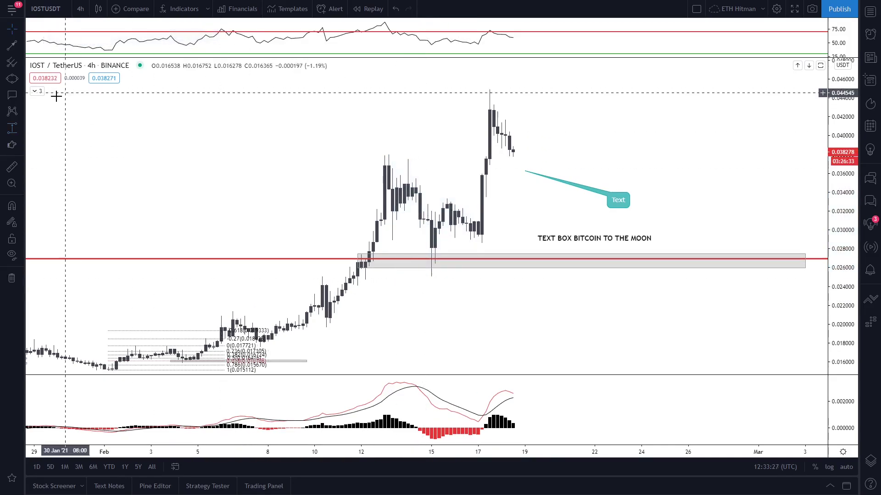
Measure the price change from the 13 Feb high to the latest 18 Feb candle with Price Range, and delete the measurement.
click(19, 132)
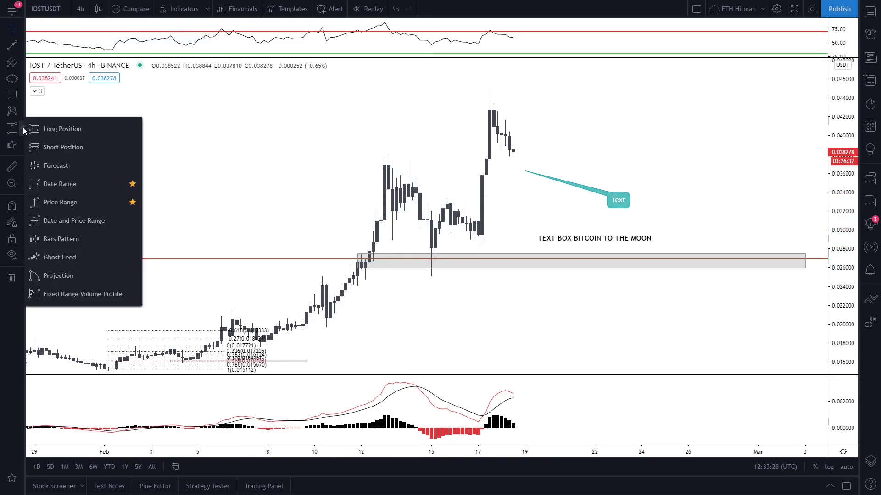
click(71, 205)
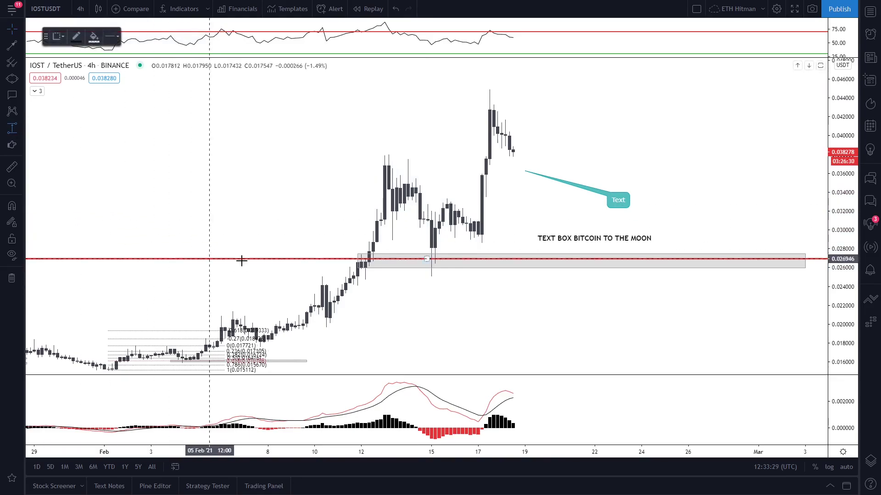
click(384, 156)
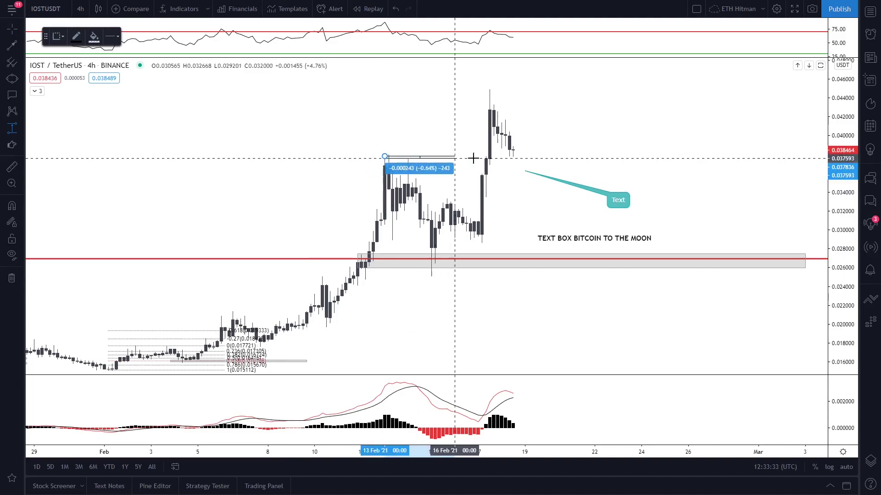
click(513, 154)
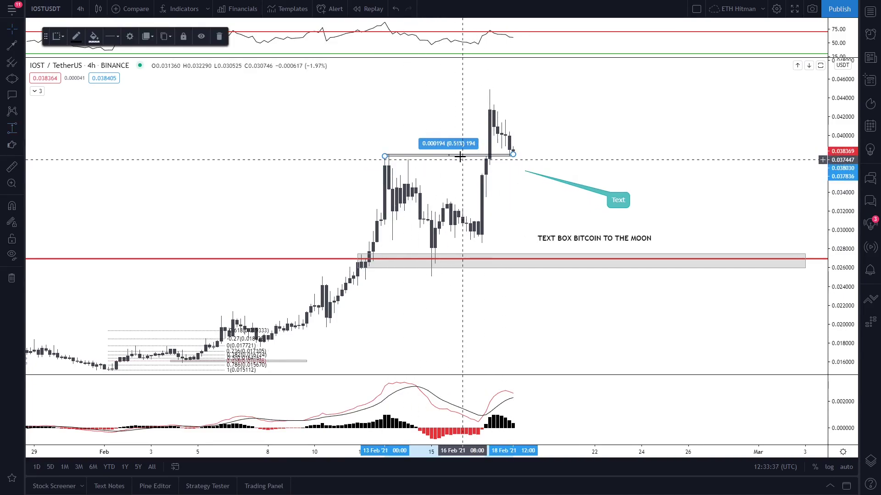
key(Delete)
Place a banknote icon above the 13 Feb peak at about 0.0407 and enlarge it to roughly twice its size.
click(22, 147)
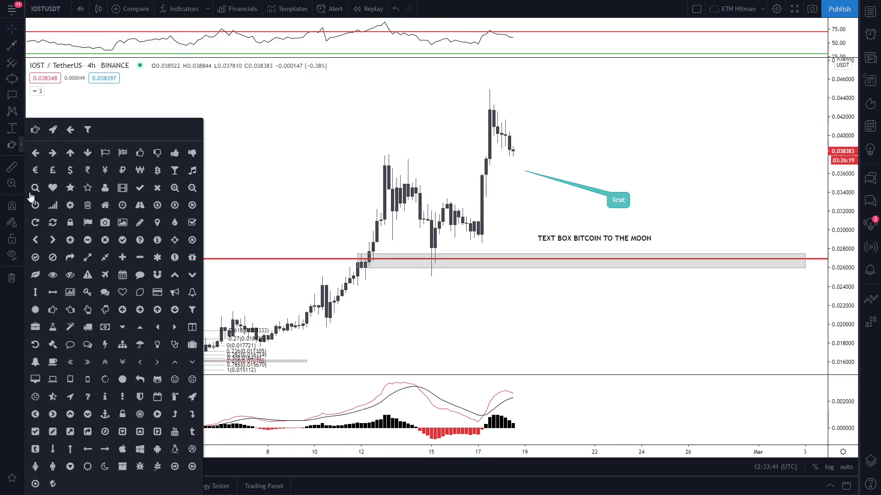
click(110, 328)
click(384, 129)
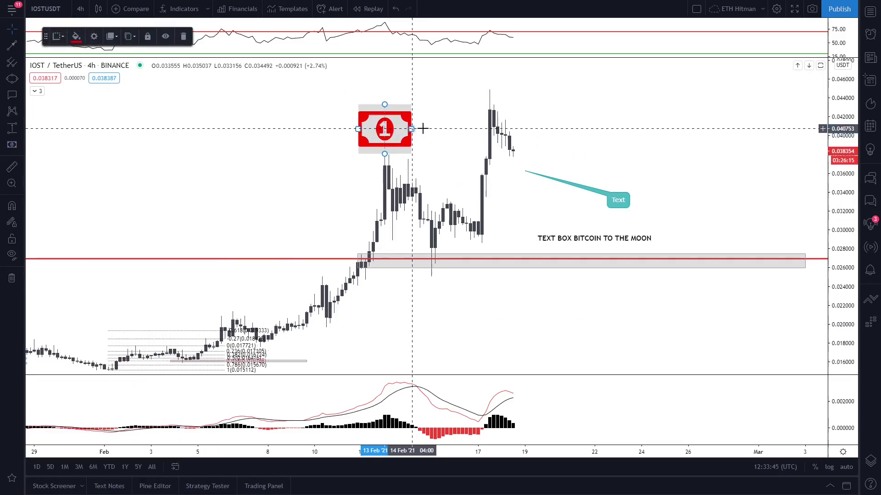
mouse_move(423, 129)
mouse_down()
mouse_move(488, 129)
mouse_move(435, 129)
mouse_up()
Recolour the banknote icon green and look over its visibility settings.
double_click(420, 100)
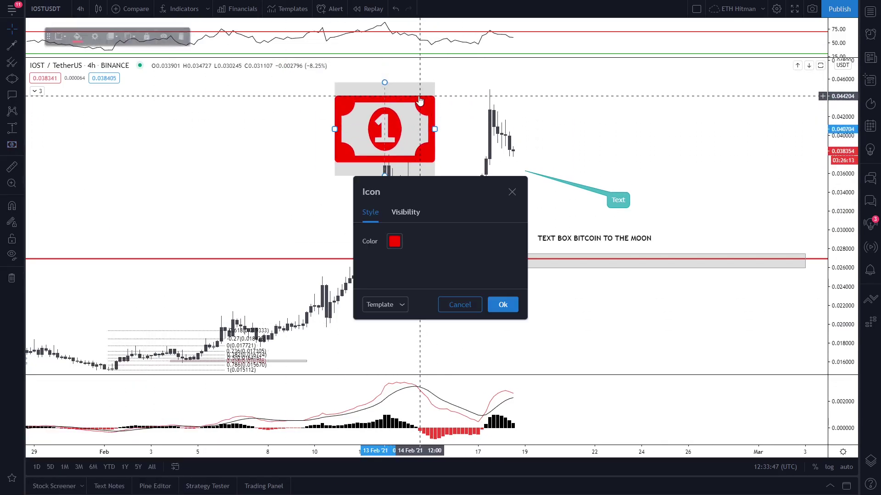
click(394, 241)
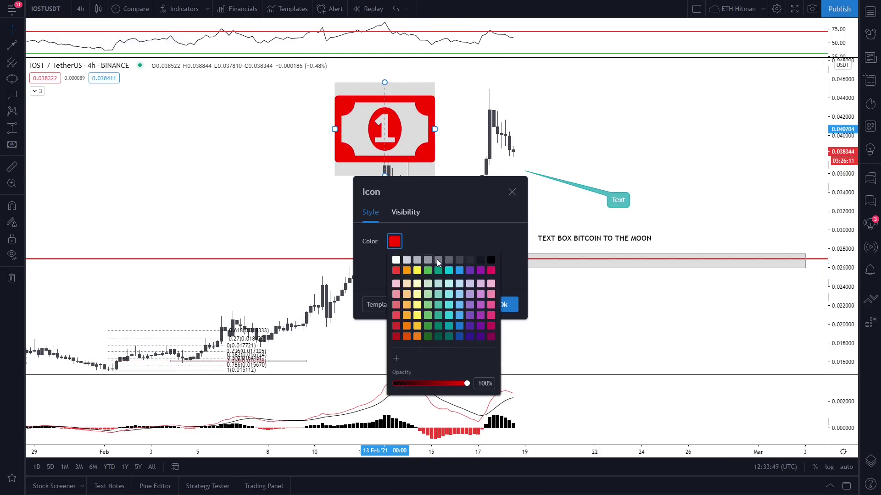
click(423, 272)
click(406, 213)
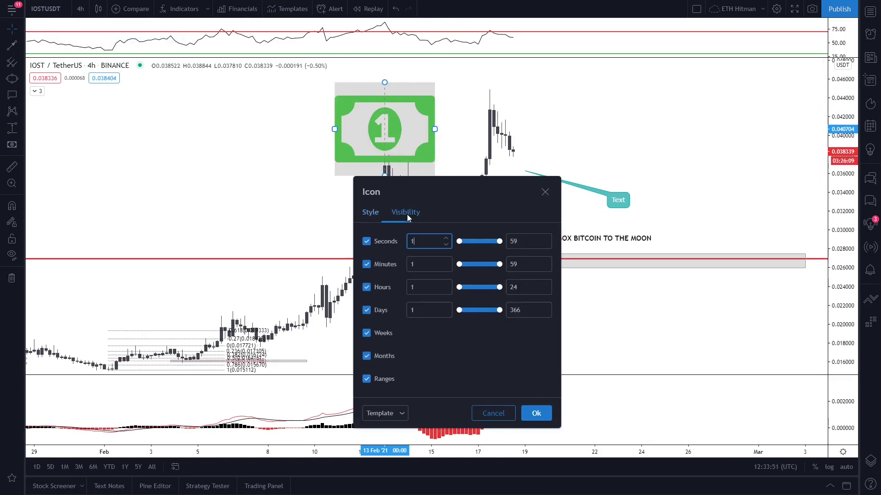
click(545, 192)
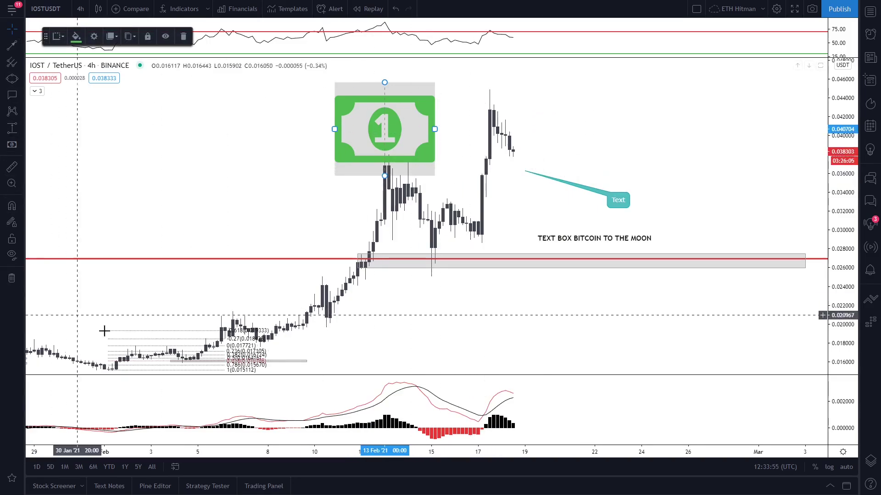
click(188, 163)
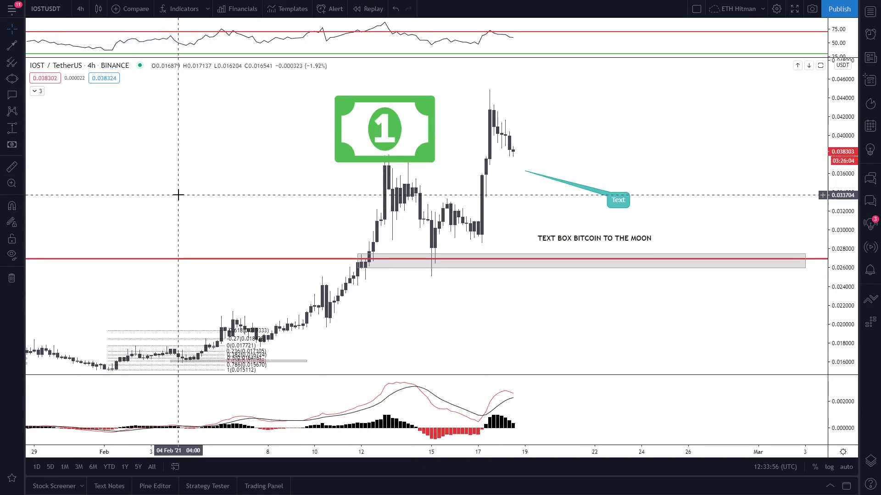
Switch the chart to the 1 day interval and delete the banknote icon.
click(81, 10)
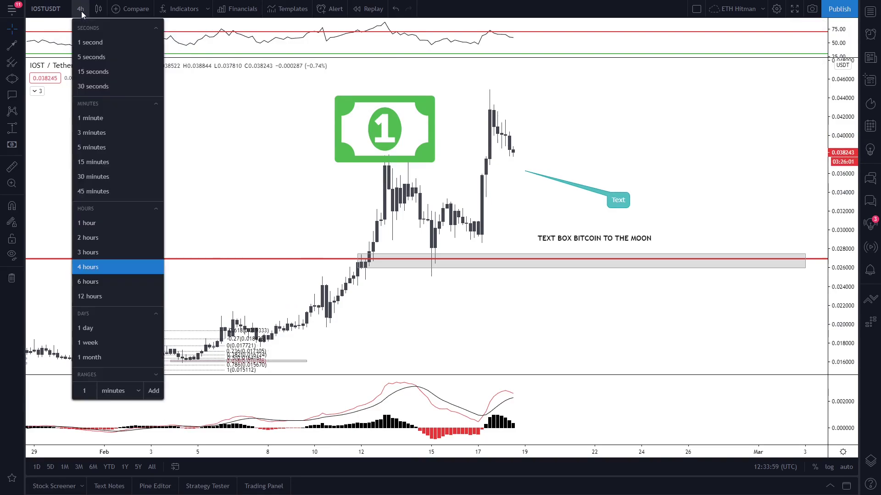
click(102, 328)
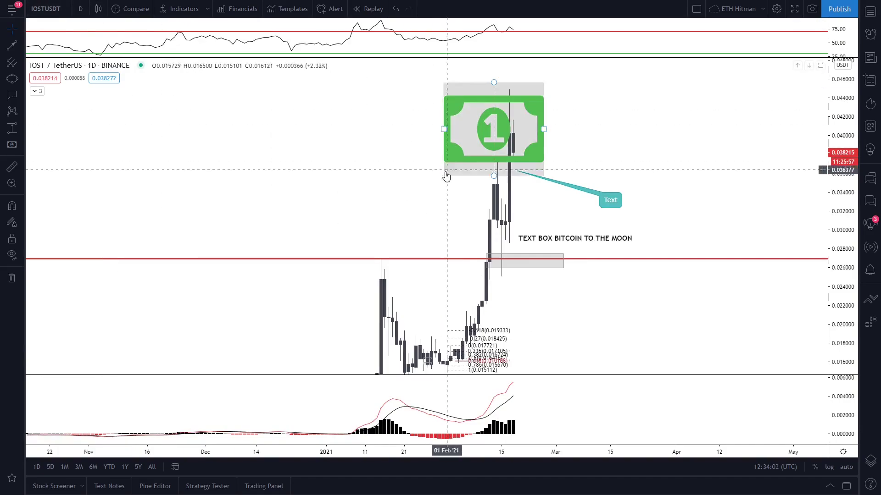
scroll(413, 160, up, 3)
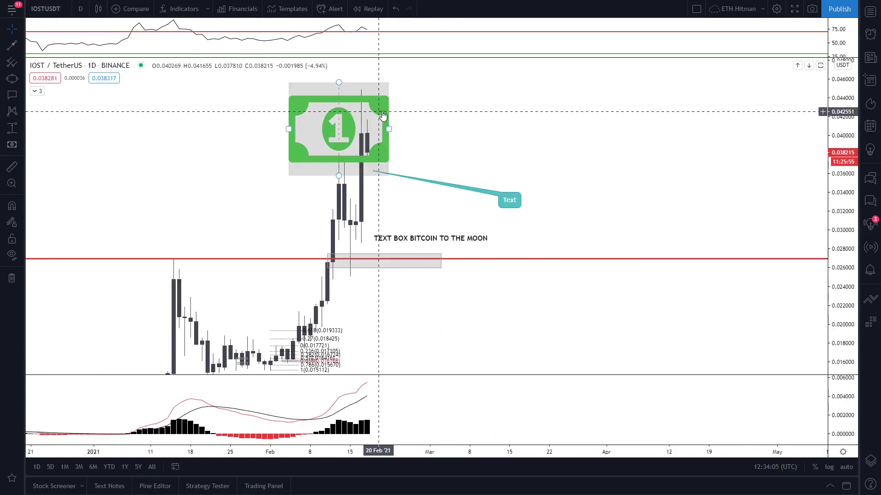
drag(383, 114, 645, 123)
key(Delete)
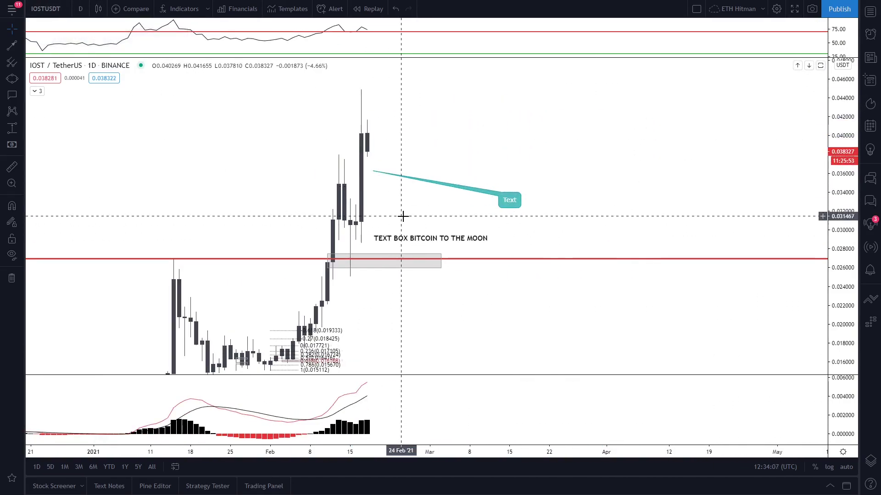
Switch the chart to the 1 minute interval to view the short-term candles.
click(81, 9)
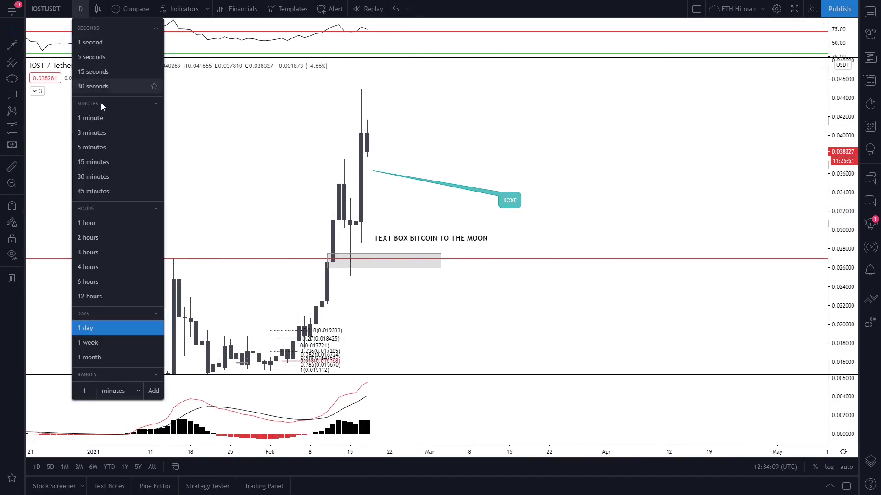
click(87, 119)
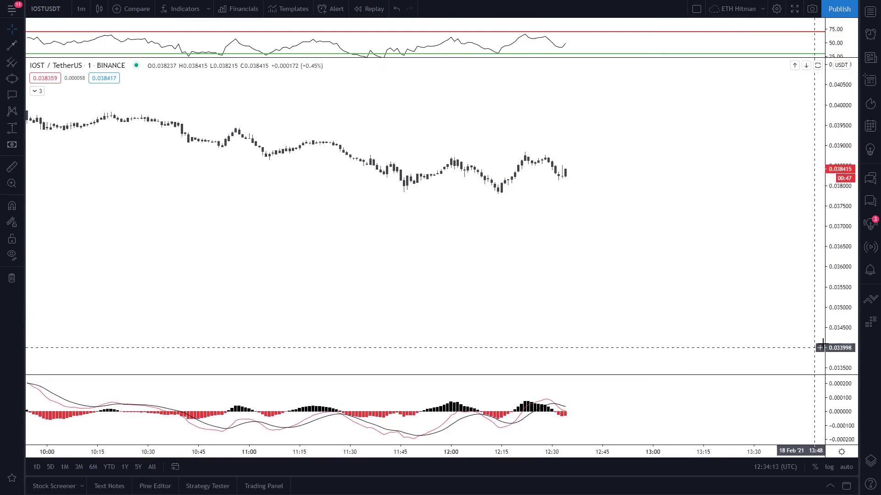
scroll(692, 140, down, 3)
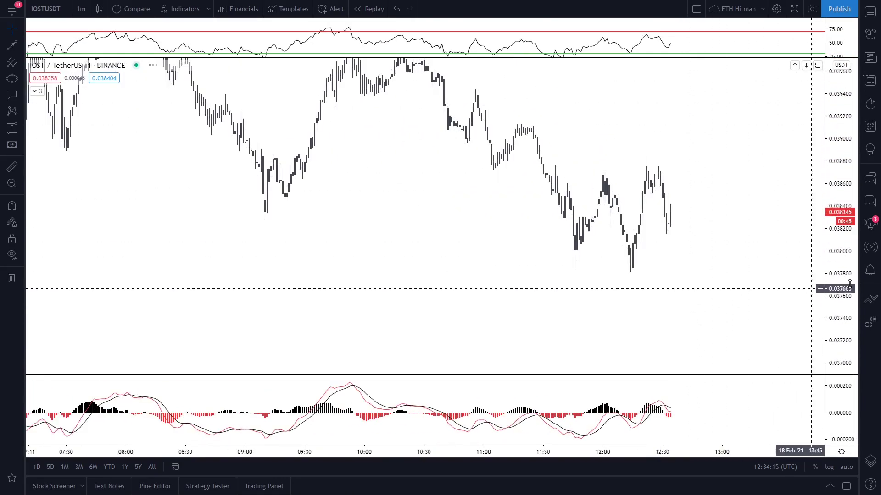
drag(849, 284, 844, 151)
drag(762, 145, 702, 187)
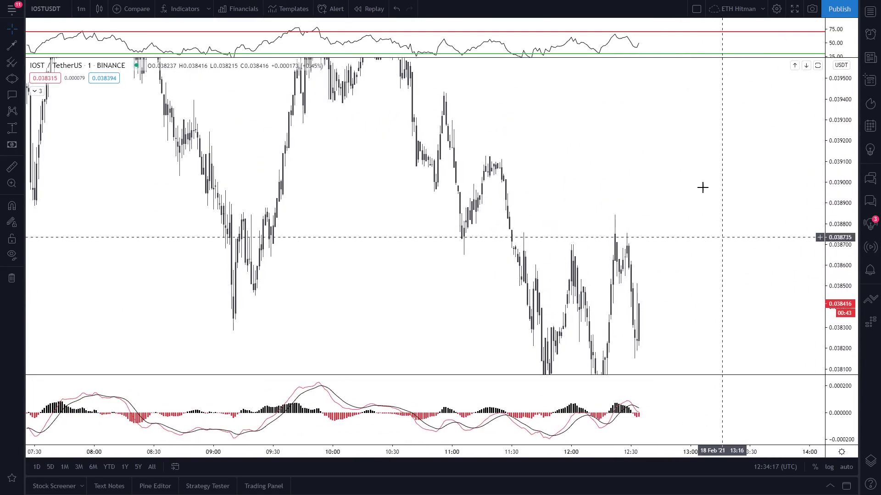
Set the chart interval to 1 day and compress the price scale to fit more of the price history.
click(75, 12)
click(106, 328)
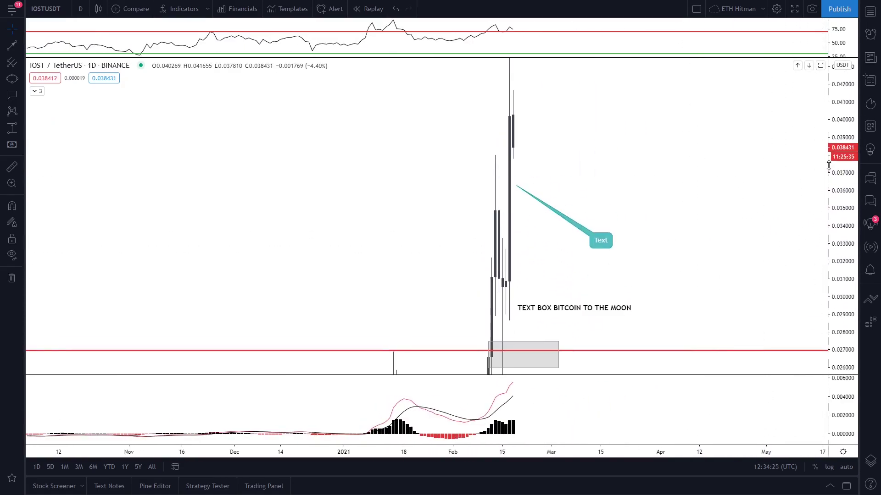
drag(828, 166, 839, 275)
Try the Hollow Candles chart type and return the chart to regular Candles.
click(99, 9)
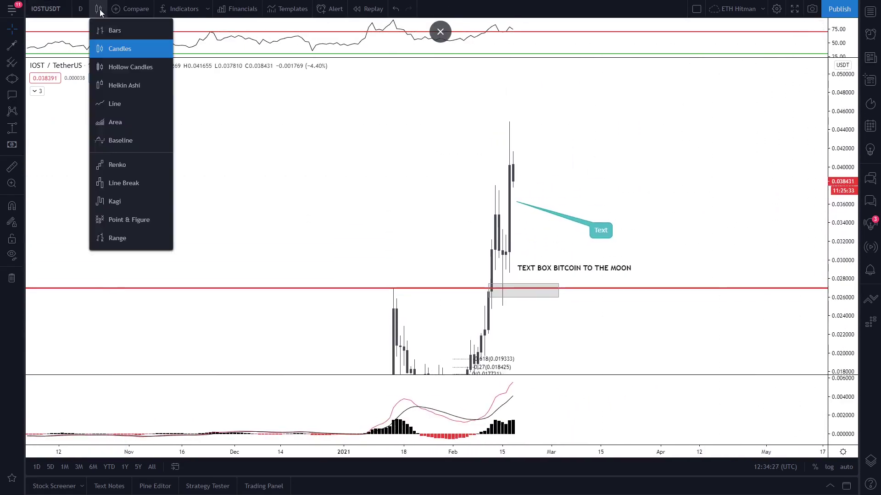
click(125, 68)
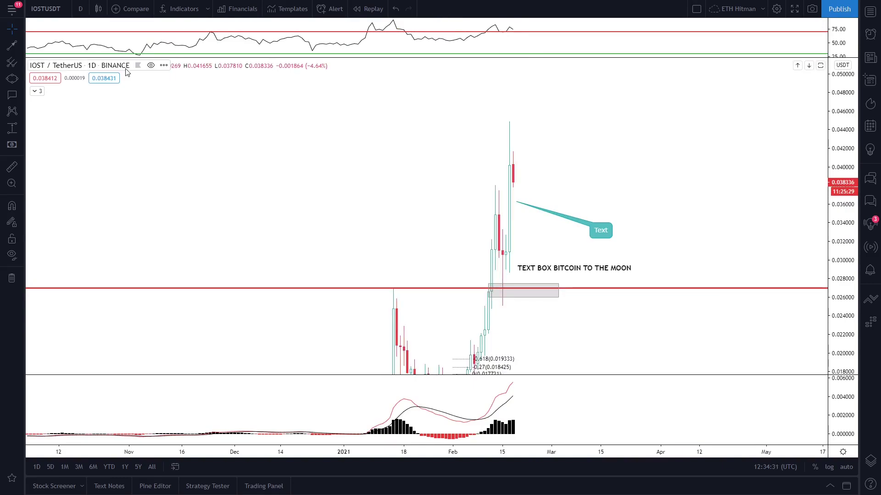
click(83, 13)
click(98, 9)
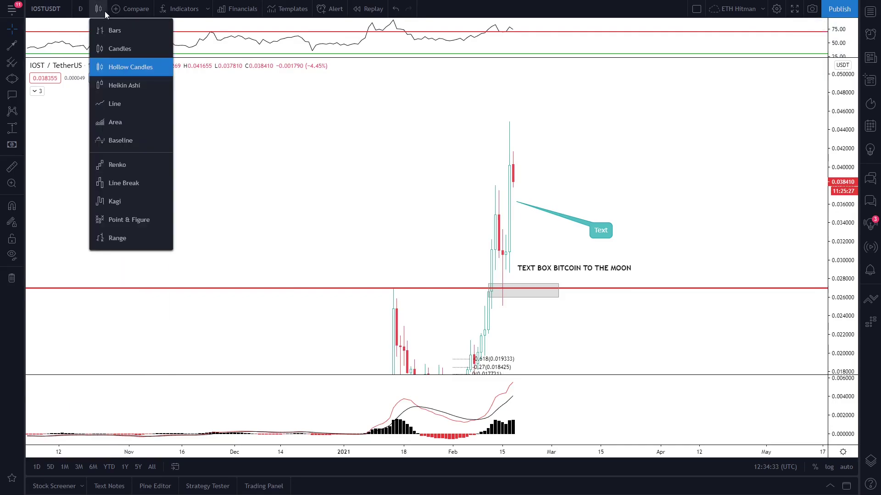
click(120, 48)
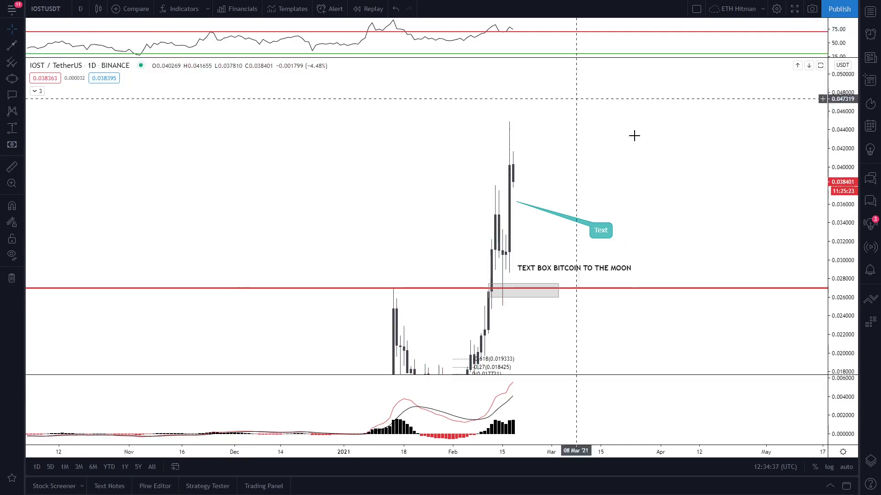
Reset the daily chart to its default view.
key(alt+r)
scroll(672, 295, up, 3)
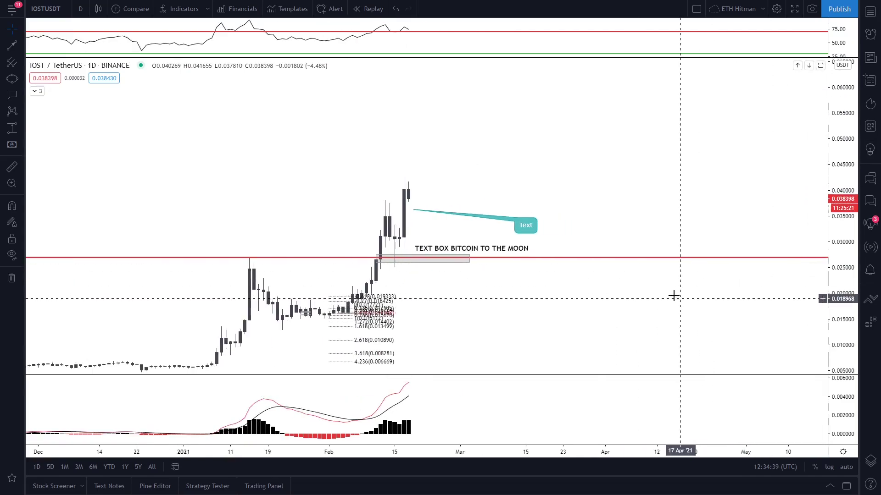